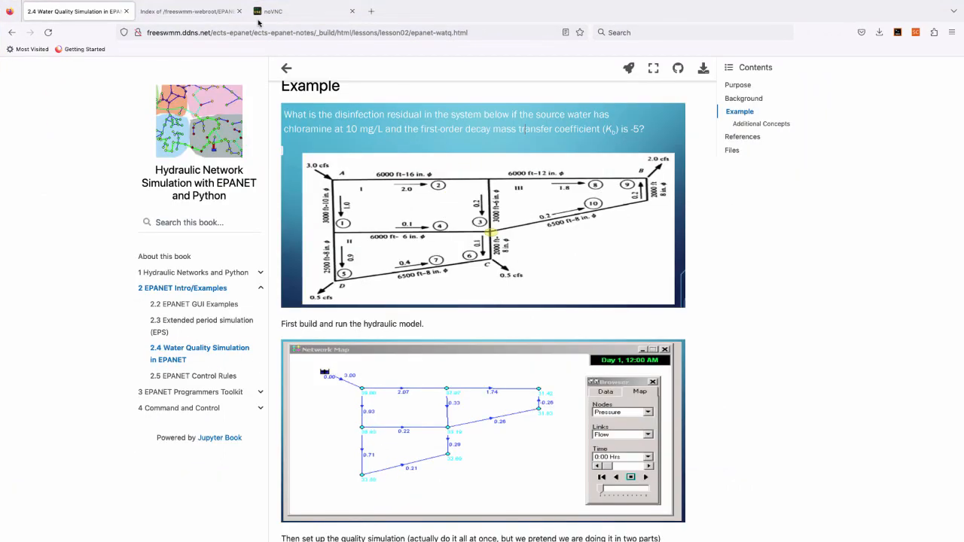
Step: Switch to the noVNC page and try to connect to the remote desktop, reloading the page between attempts
{"action": "left_click", "coordinate": [294, 9]}
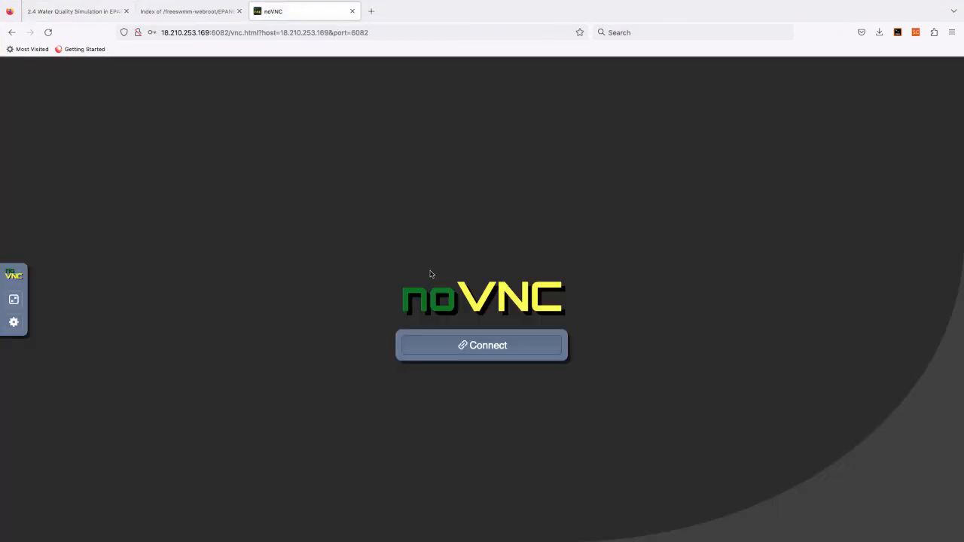
{"action": "left_click", "coordinate": [445, 350]}
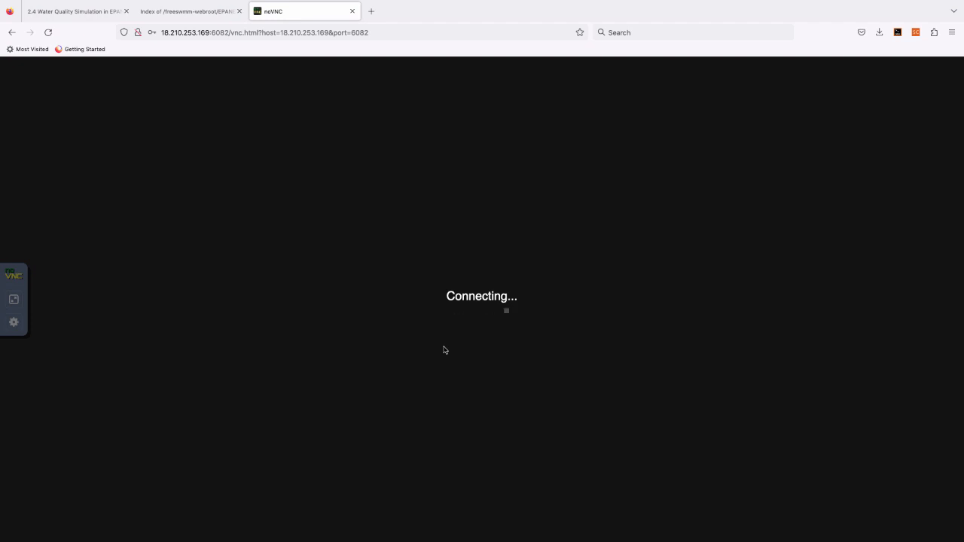
{"action": "left_click", "coordinate": [47, 33]}
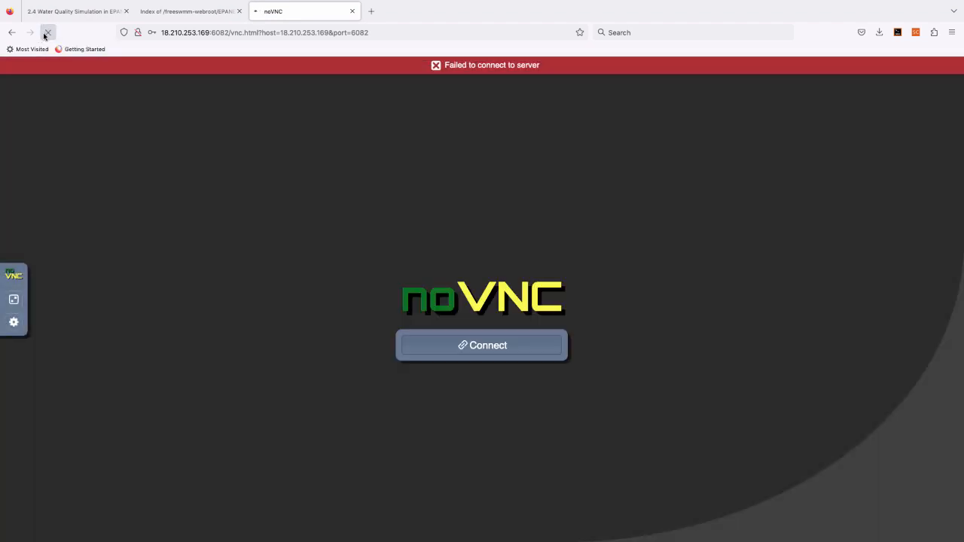
{"action": "left_click", "coordinate": [420, 349]}
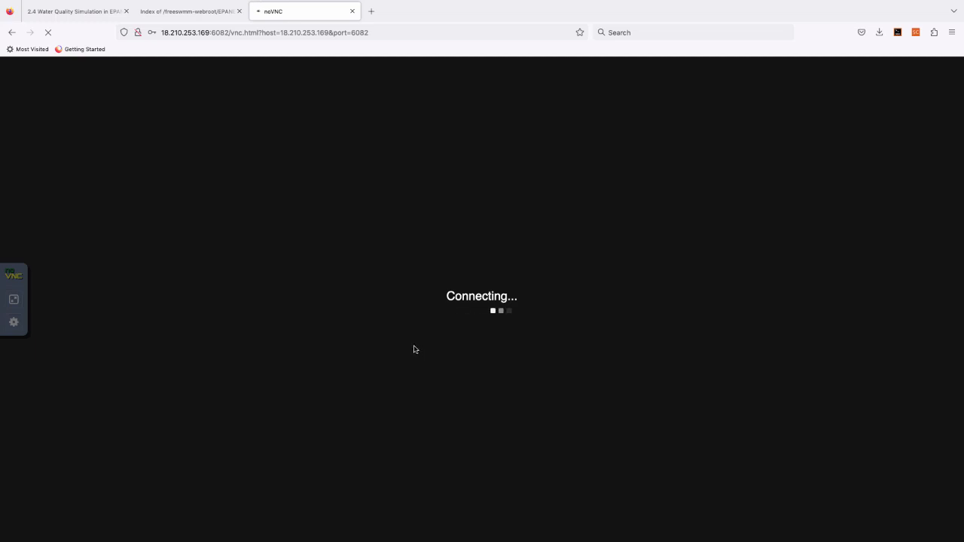
{"action": "left_click", "coordinate": [49, 34]}
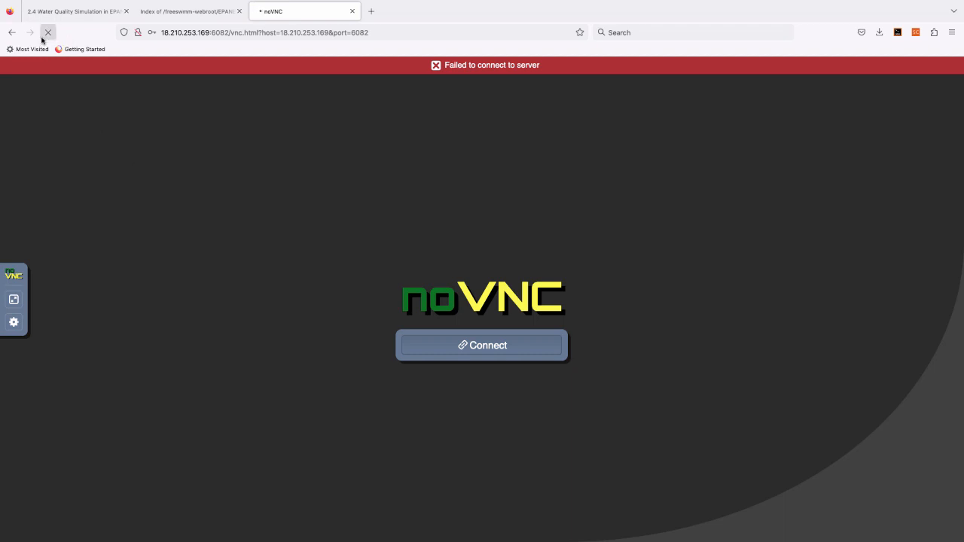
{"action": "left_click", "coordinate": [44, 36]}
{"action": "left_click", "coordinate": [11, 32]}
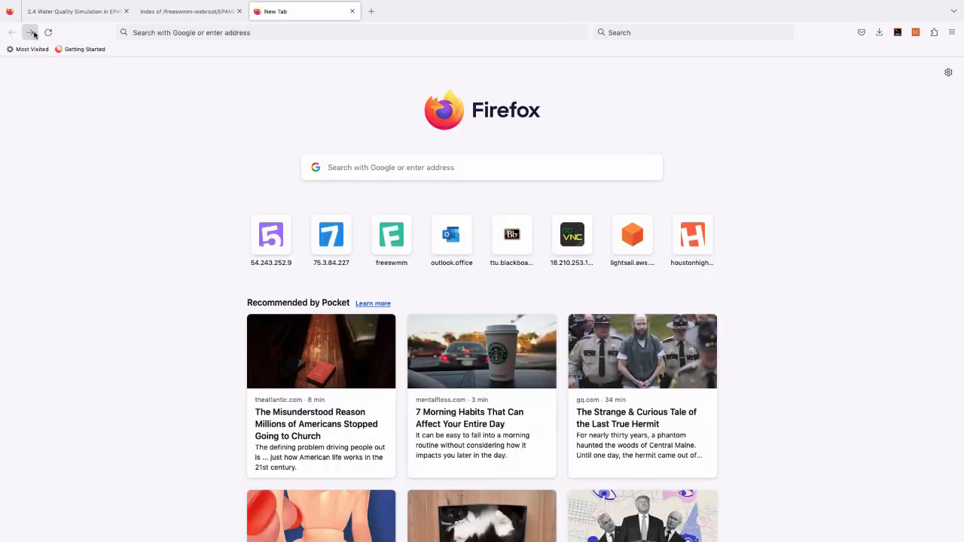
{"action": "left_click", "coordinate": [31, 34]}
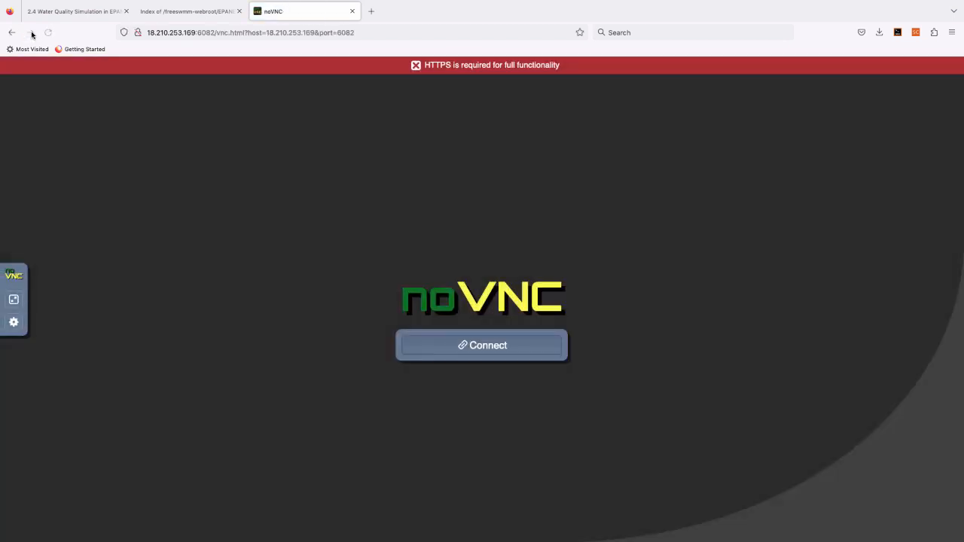
{"action": "left_click", "coordinate": [460, 345]}
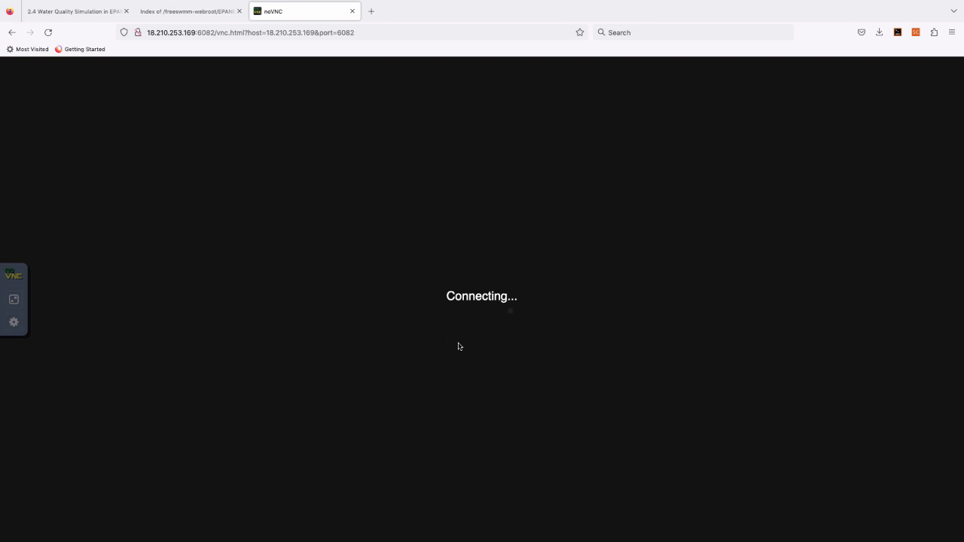
Step: Reopen the noVNC page in a fresh tab, try the remote desktop connection again, and close that tab
{"action": "left_click", "coordinate": [351, 12]}
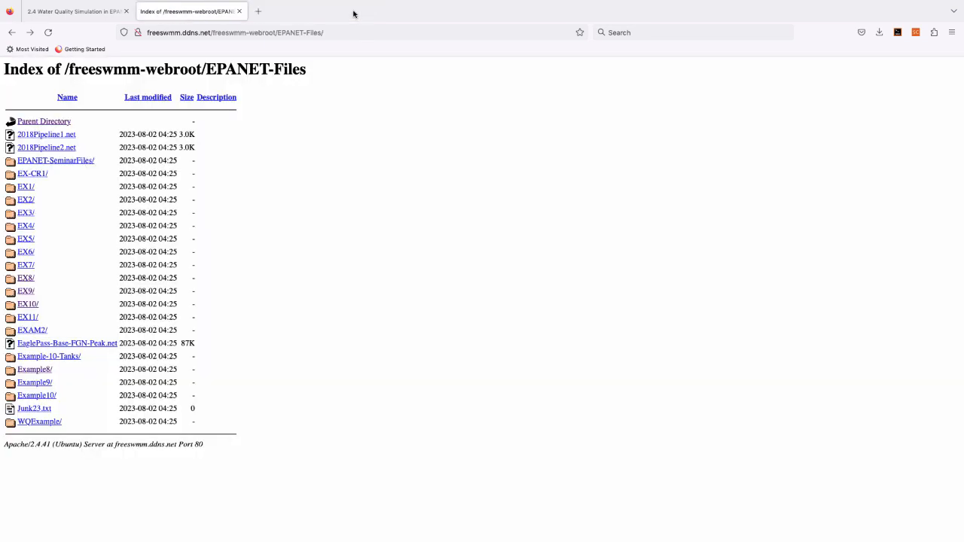
{"action": "left_click", "coordinate": [257, 11]}
{"action": "left_click", "coordinate": [578, 247]}
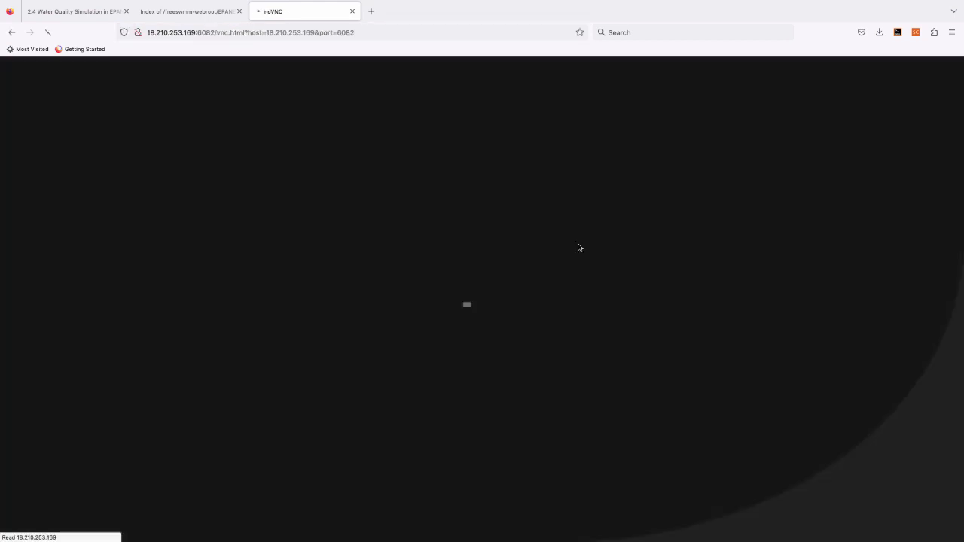
{"action": "left_click", "coordinate": [509, 348]}
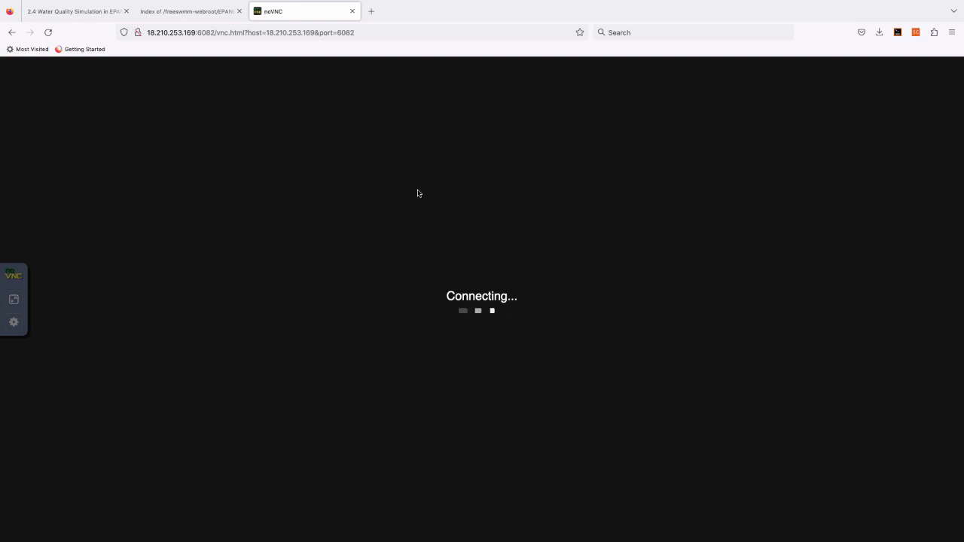
{"action": "left_click", "coordinate": [352, 12]}
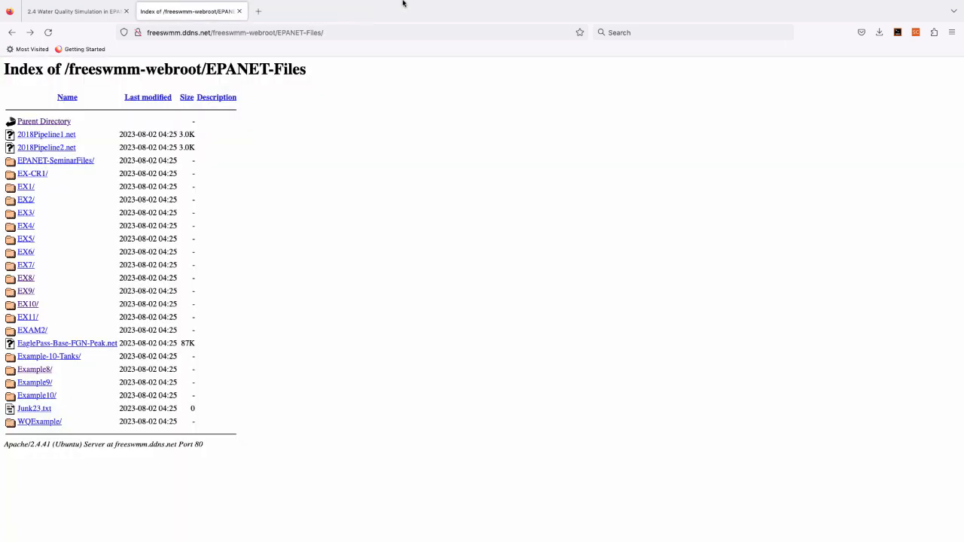
{"action": "mouse_move", "coordinate": [402, 2]}
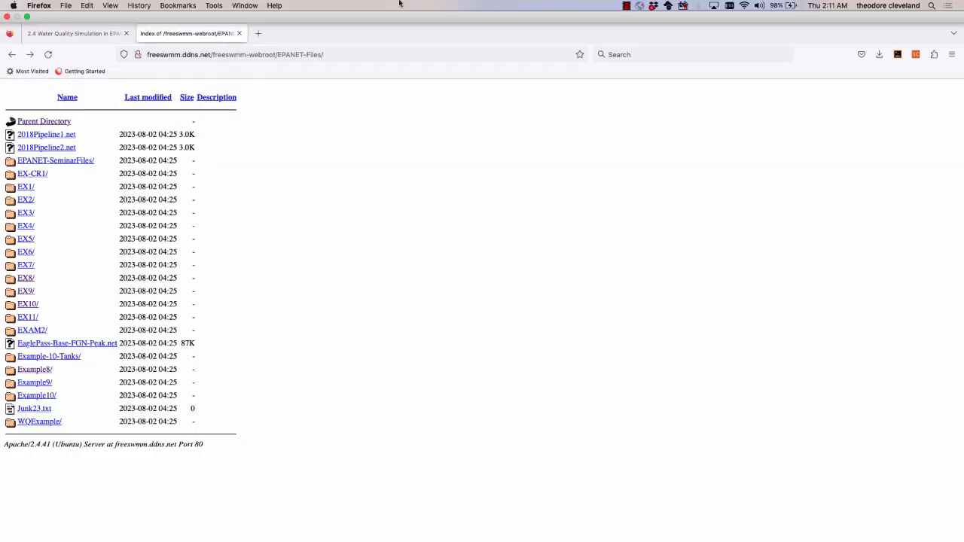
{"action": "left_click", "coordinate": [626, 6]}
{"action": "left_click", "coordinate": [640, 27]}
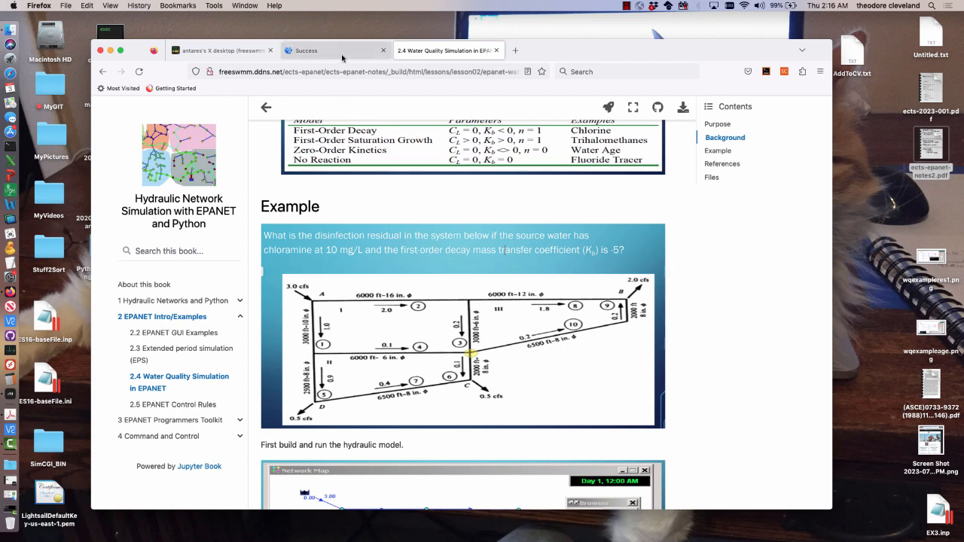
Step: Go to the connected remote desktop, dismiss the save-password prompt, and launch EPANET 2.2 from the Wine programs
{"action": "left_click", "coordinate": [197, 54]}
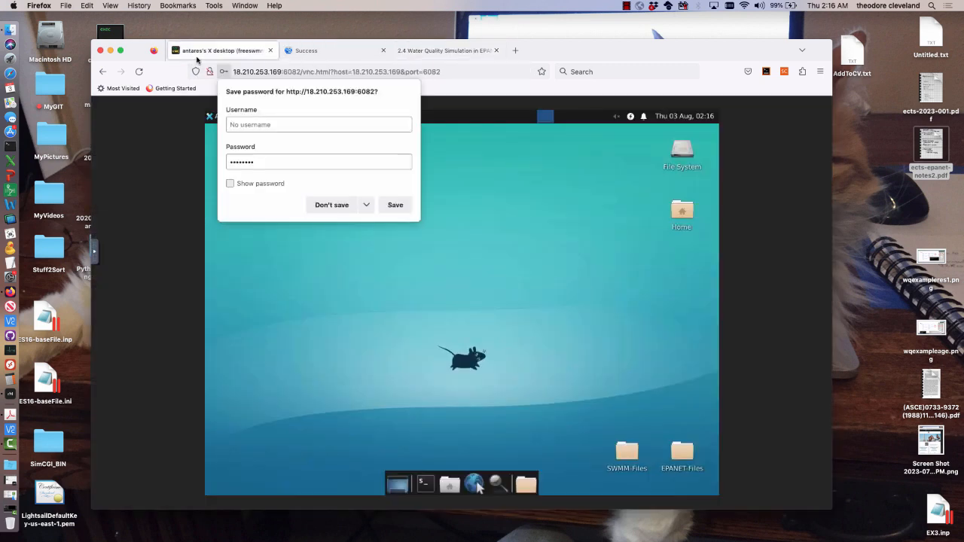
{"action": "left_click", "coordinate": [292, 256]}
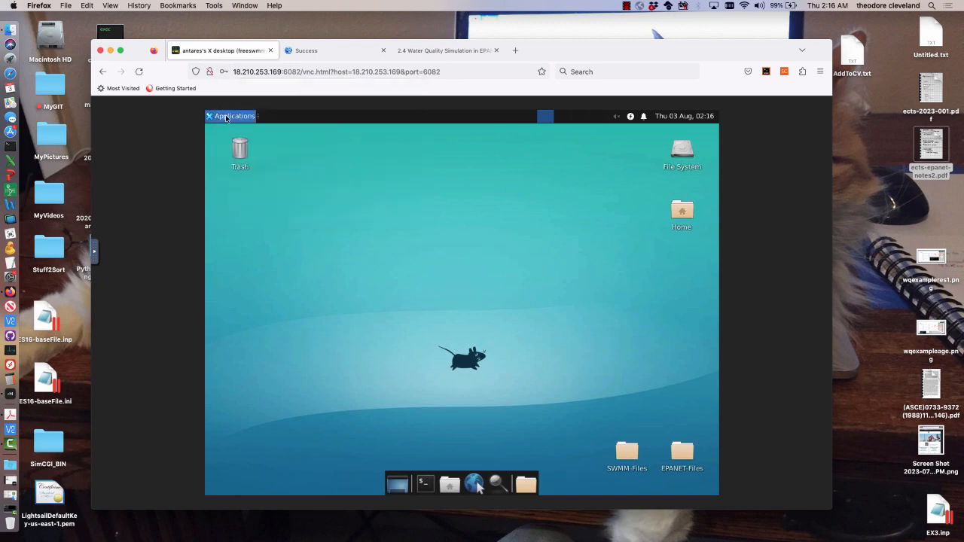
{"action": "left_click", "coordinate": [226, 117]}
{"action": "mouse_move", "coordinate": [226, 283]}
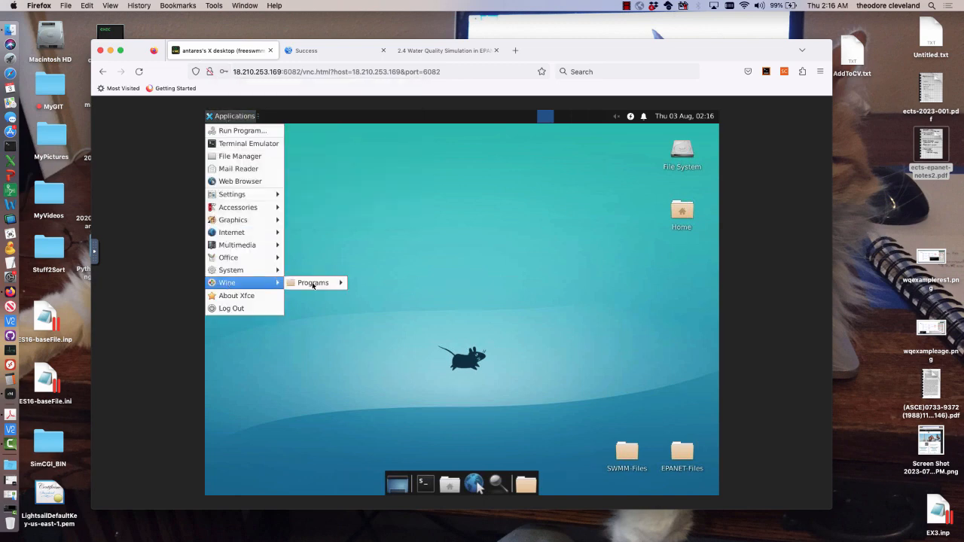
{"action": "mouse_move", "coordinate": [314, 285]}
{"action": "mouse_move", "coordinate": [384, 295]}
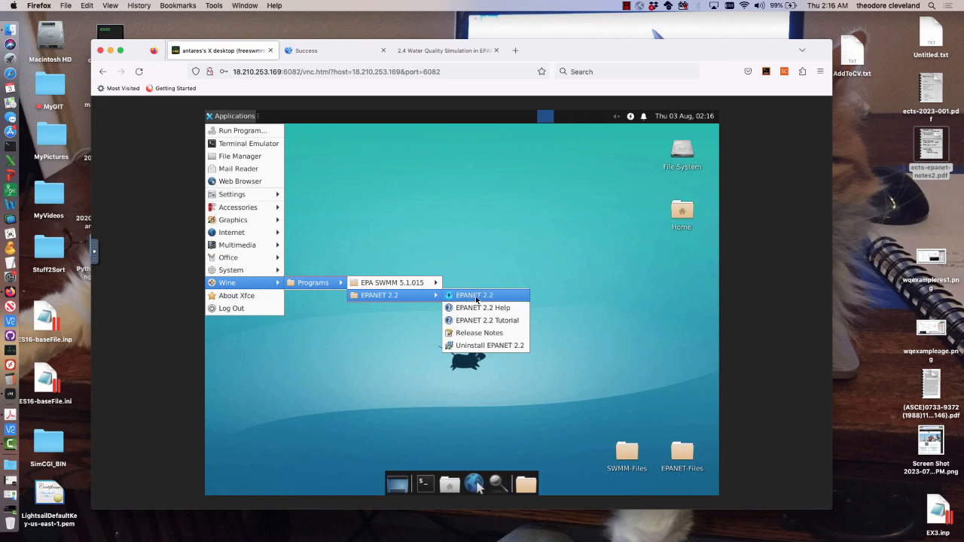
{"action": "left_click", "coordinate": [476, 297]}
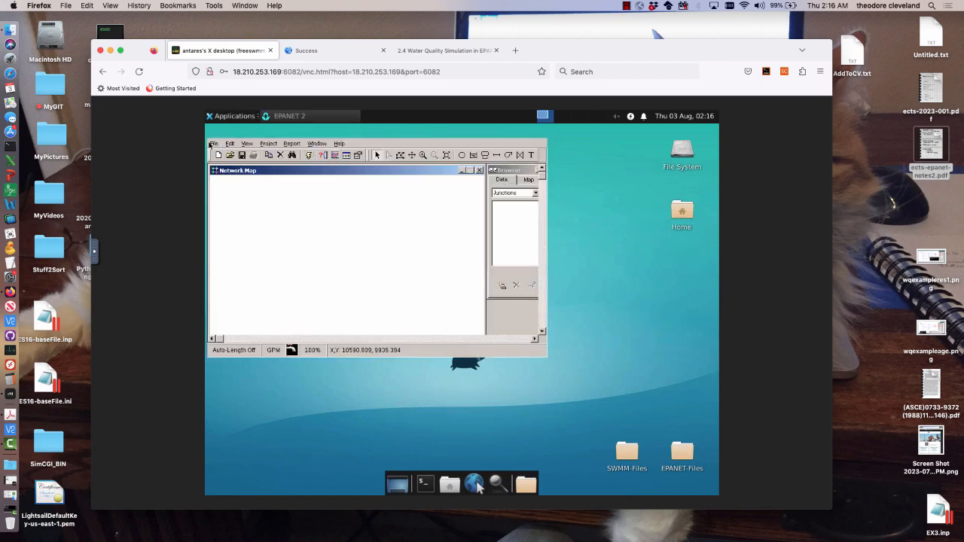
{"action": "left_click", "coordinate": [212, 144]}
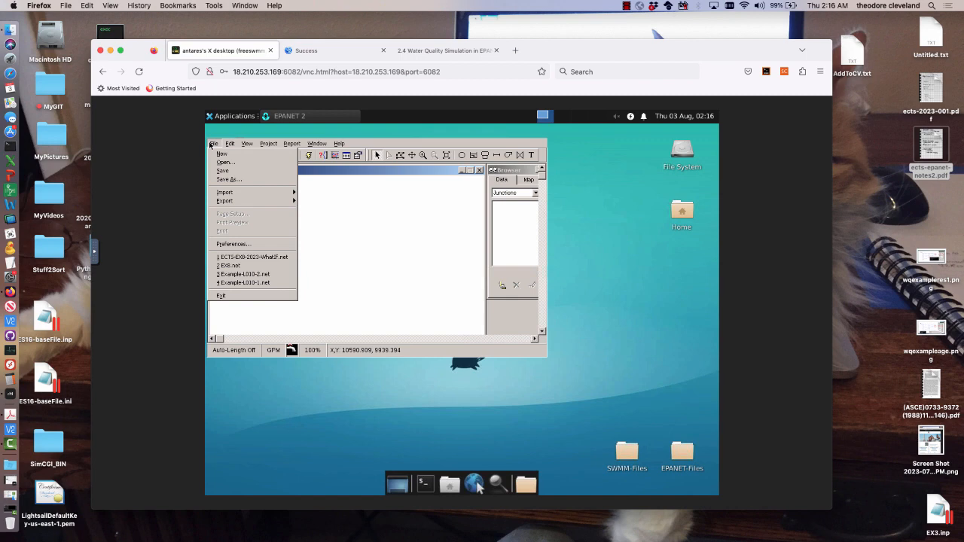
{"action": "left_click", "coordinate": [629, 283]}
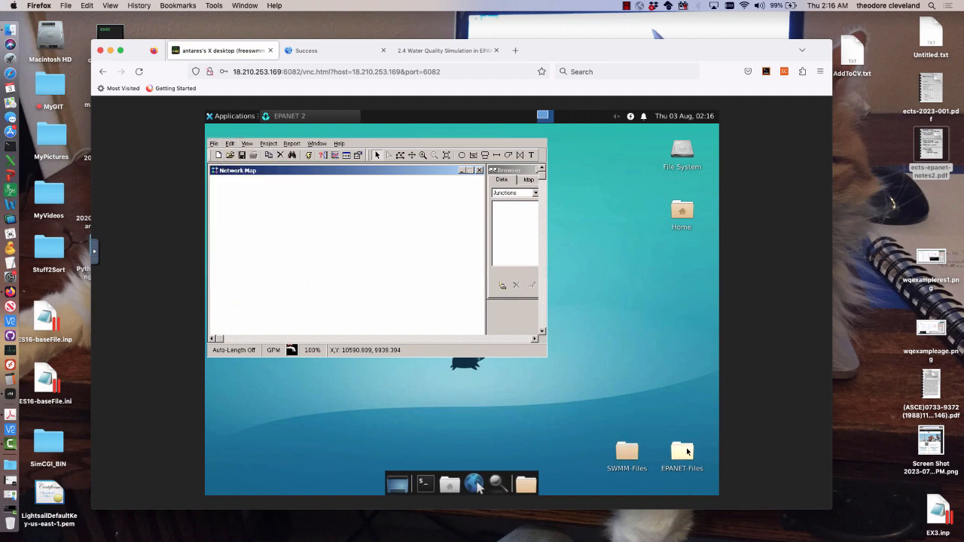
Step: Open the EPANET-Files folder on the remote desktop and go into its WQExample subfolder
{"action": "double_click", "coordinate": [687, 451]}
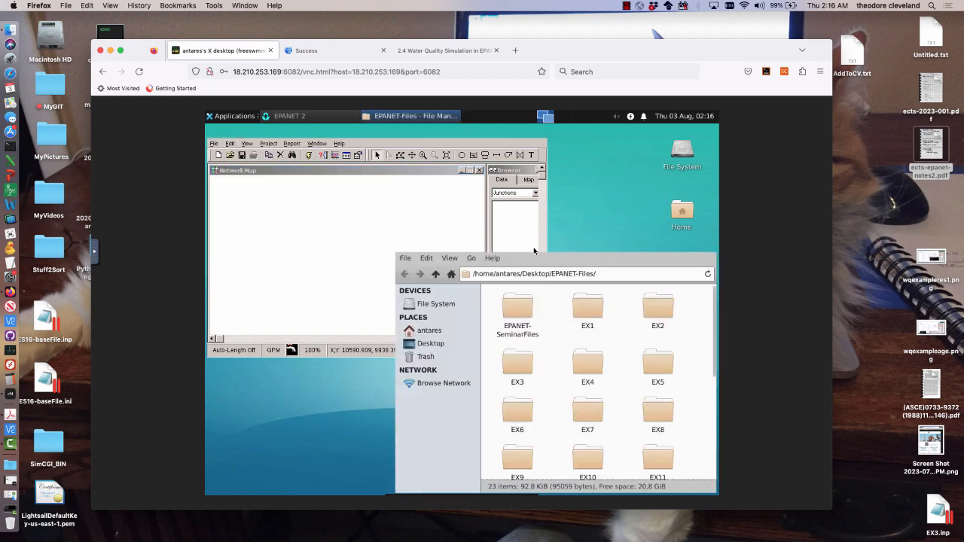
{"action": "left_click_drag", "start_coordinate": [541, 256], "coordinate": [459, 139]}
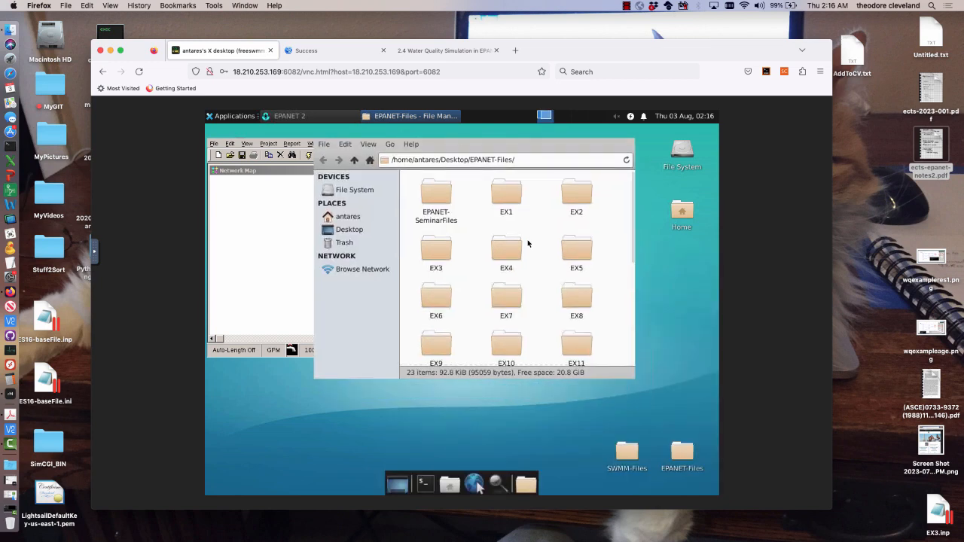
{"action": "scroll", "coordinate": [528, 243], "scroll_direction": "down", "scroll_amount": 5}
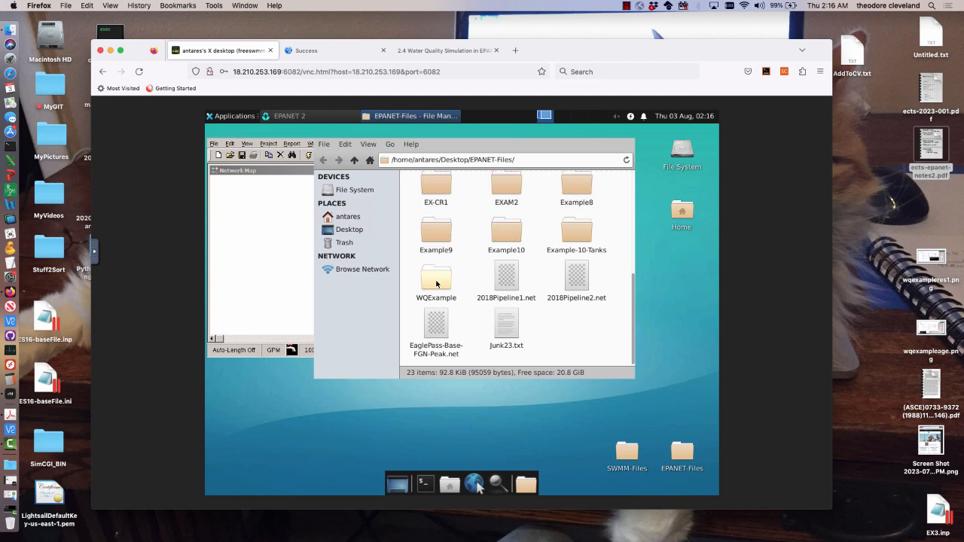
{"action": "double_click", "coordinate": [436, 283]}
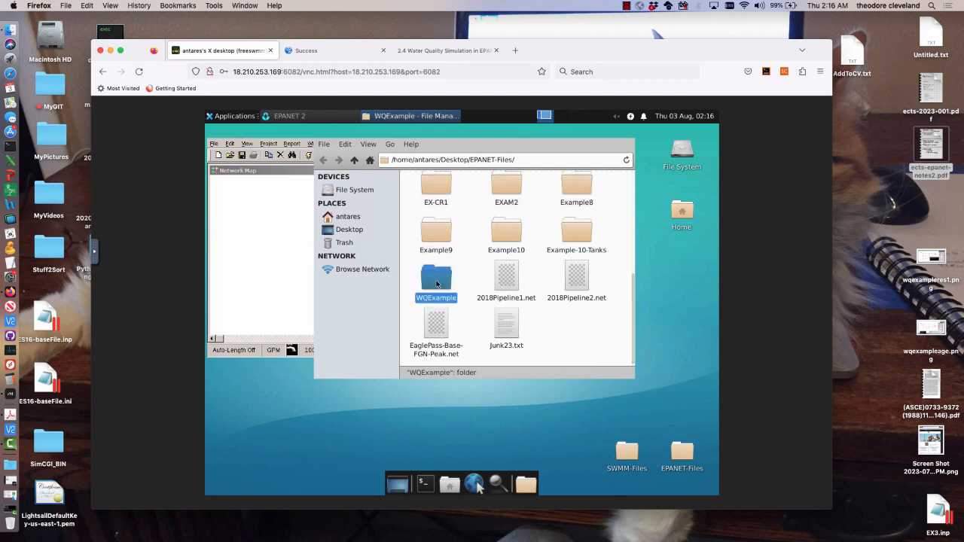
Step: Try to view WQExample.bmp in the image viewer and close the viewer
{"action": "left_click", "coordinate": [436, 183]}
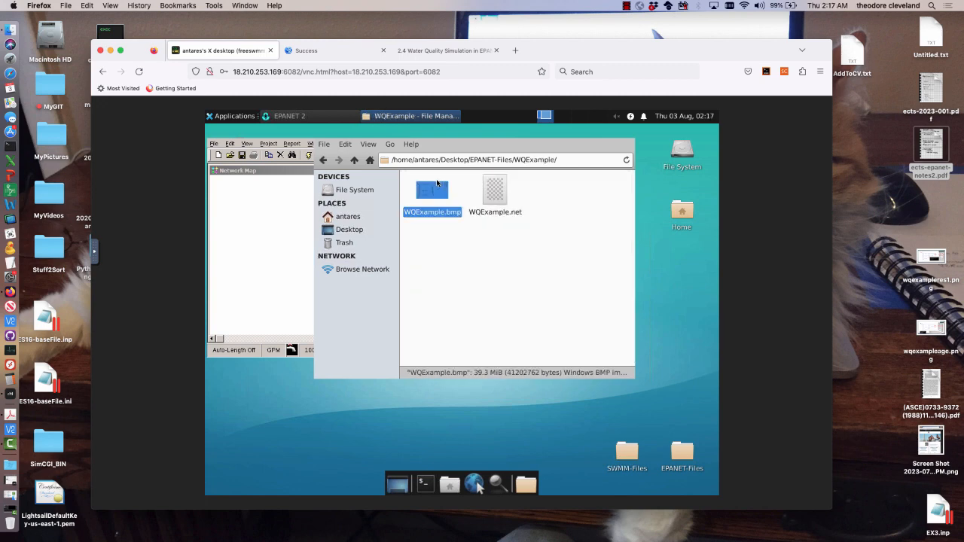
{"action": "double_click", "coordinate": [436, 183]}
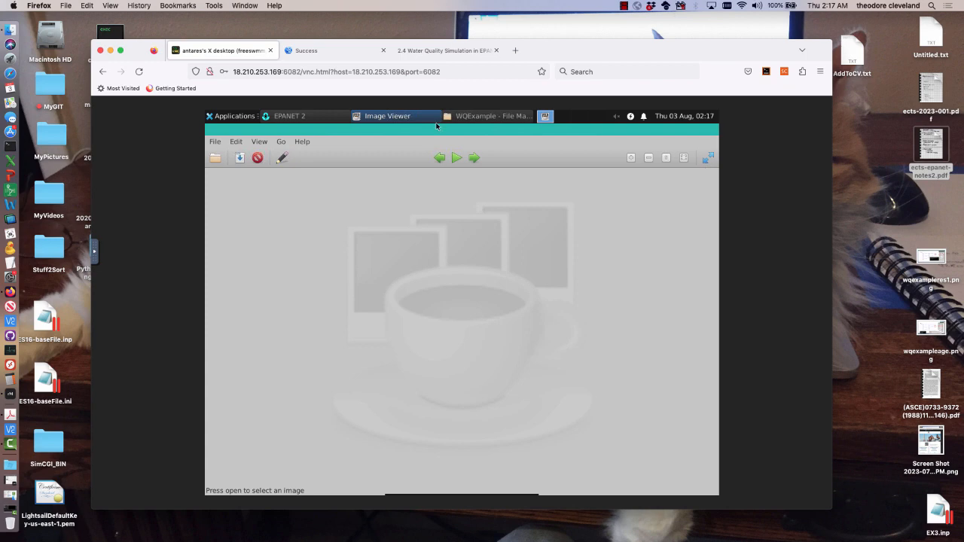
{"action": "right_click", "coordinate": [408, 117]}
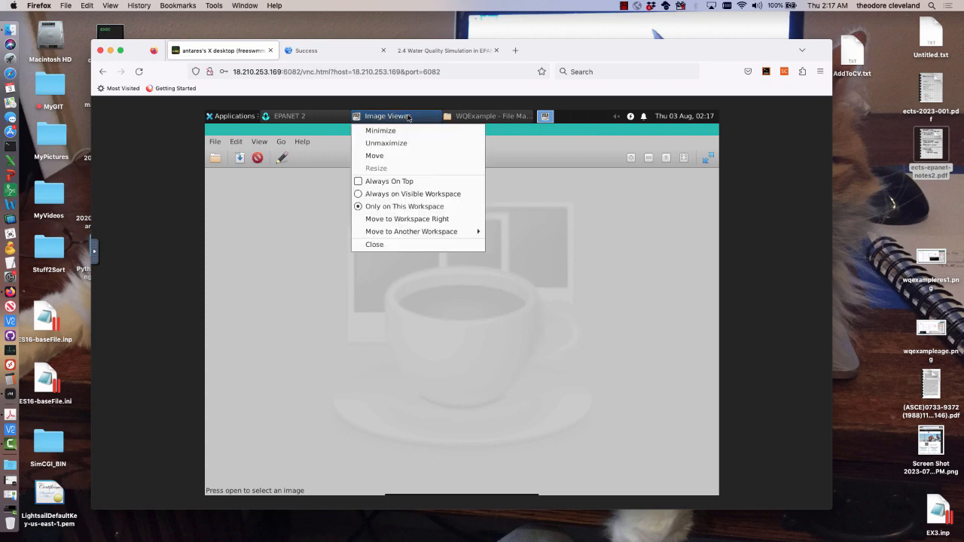
{"action": "left_click", "coordinate": [389, 245]}
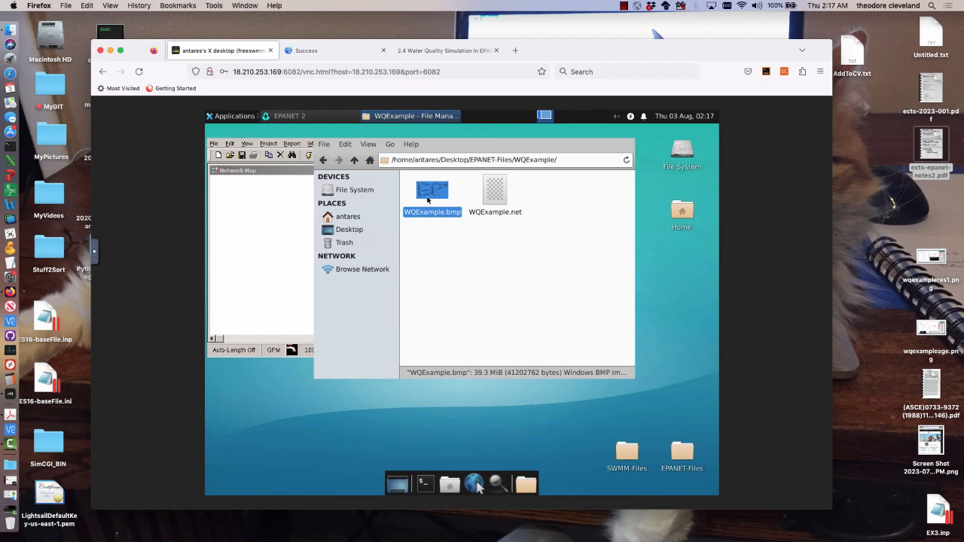
Step: Bring EPANET to the front and open WQExample.net from the WQExample subfolder of EPANET-Files
{"action": "left_click", "coordinate": [275, 237]}
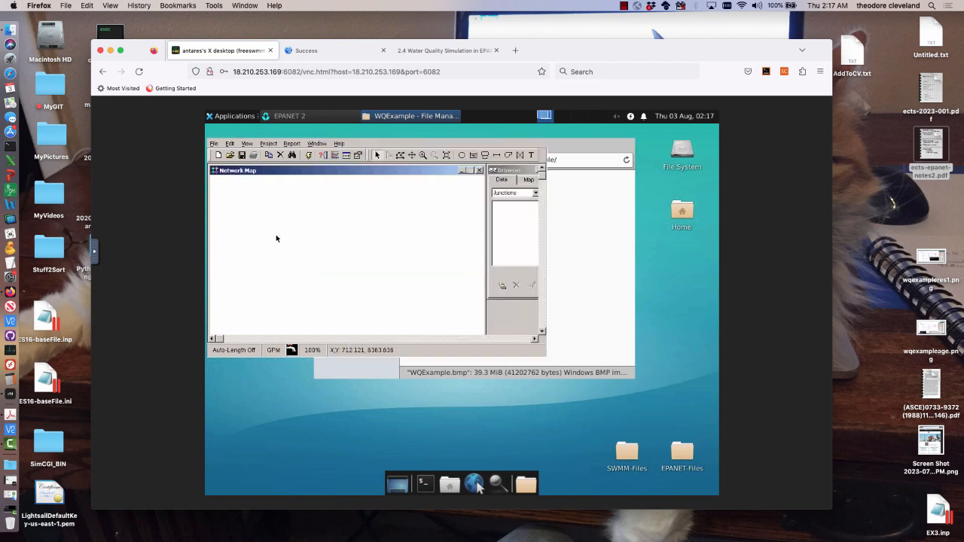
{"action": "left_click", "coordinate": [214, 144]}
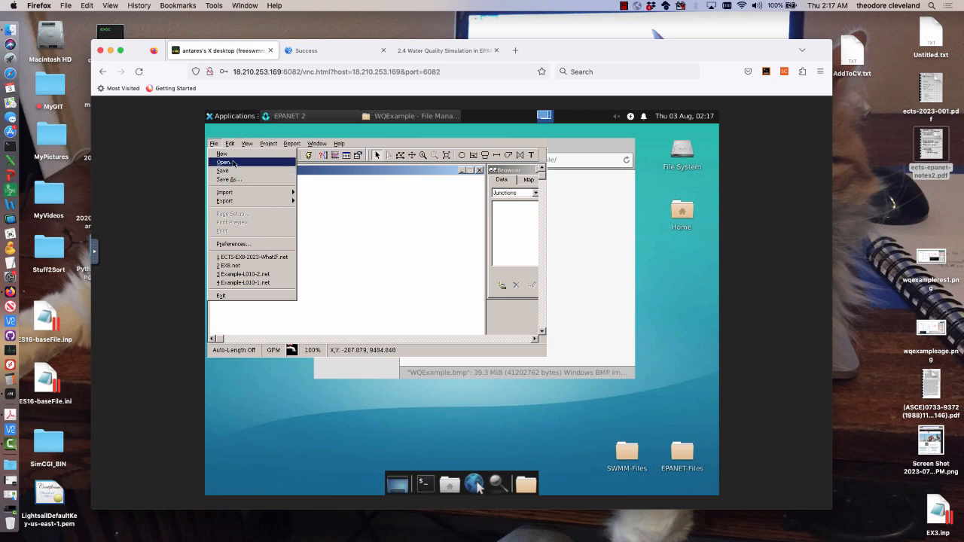
{"action": "left_click", "coordinate": [234, 163]}
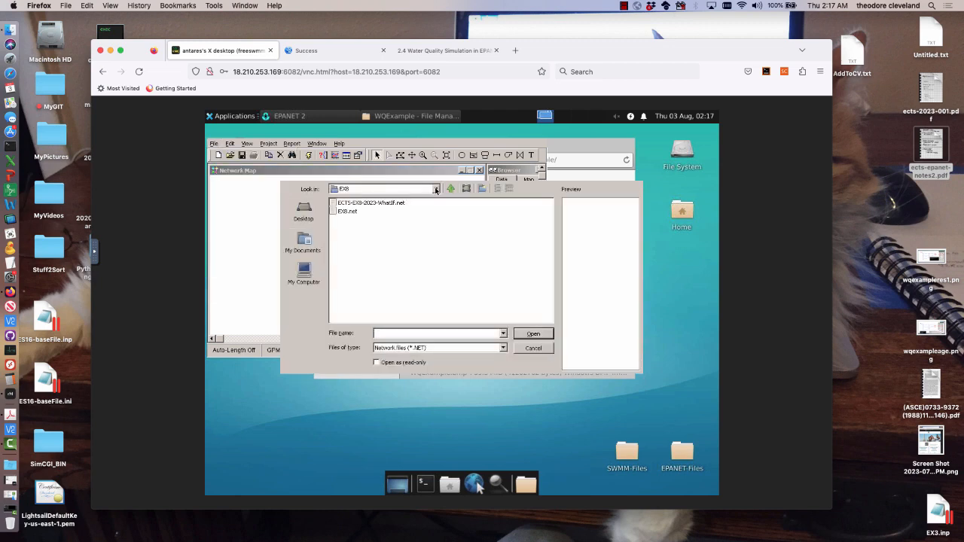
{"action": "left_click", "coordinate": [435, 189]}
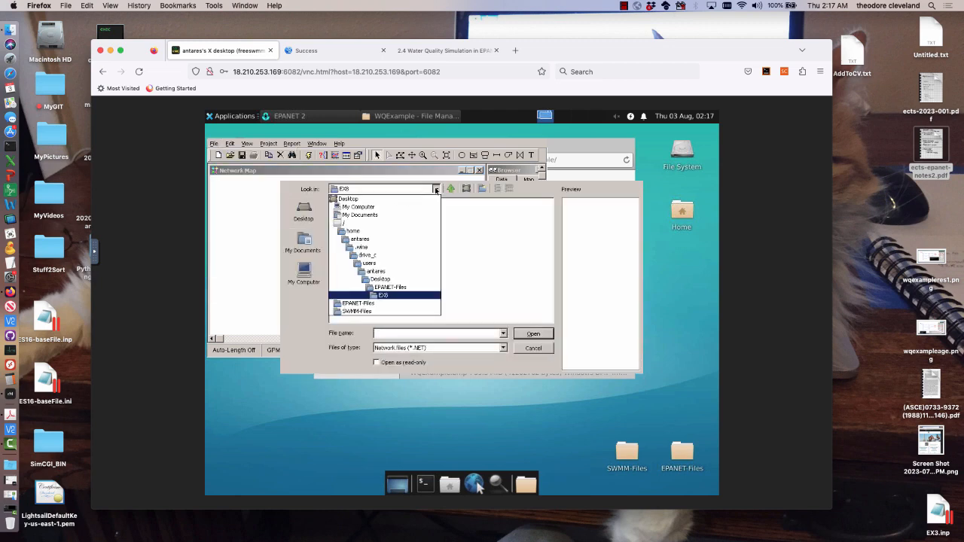
{"action": "left_click", "coordinate": [393, 289]}
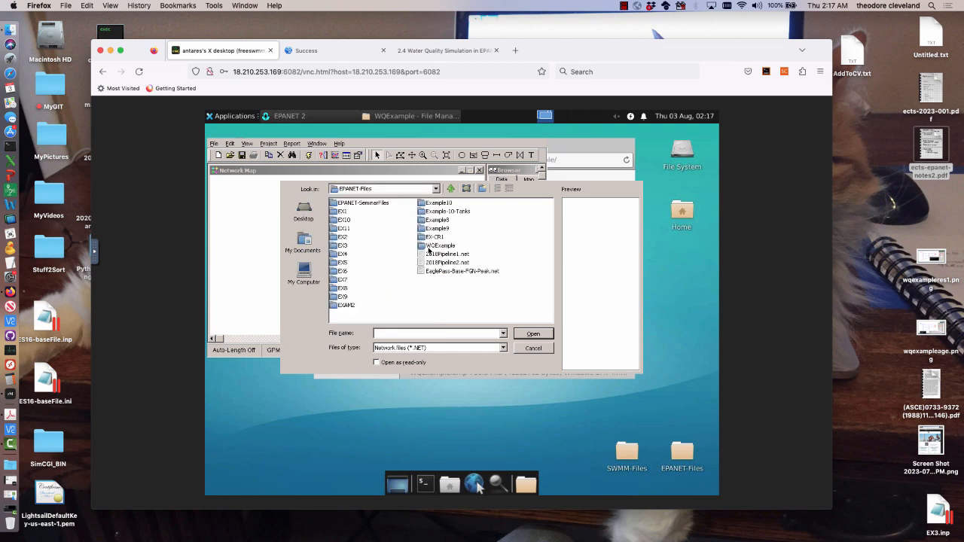
{"action": "left_click", "coordinate": [428, 248]}
{"action": "double_click", "coordinate": [428, 249]}
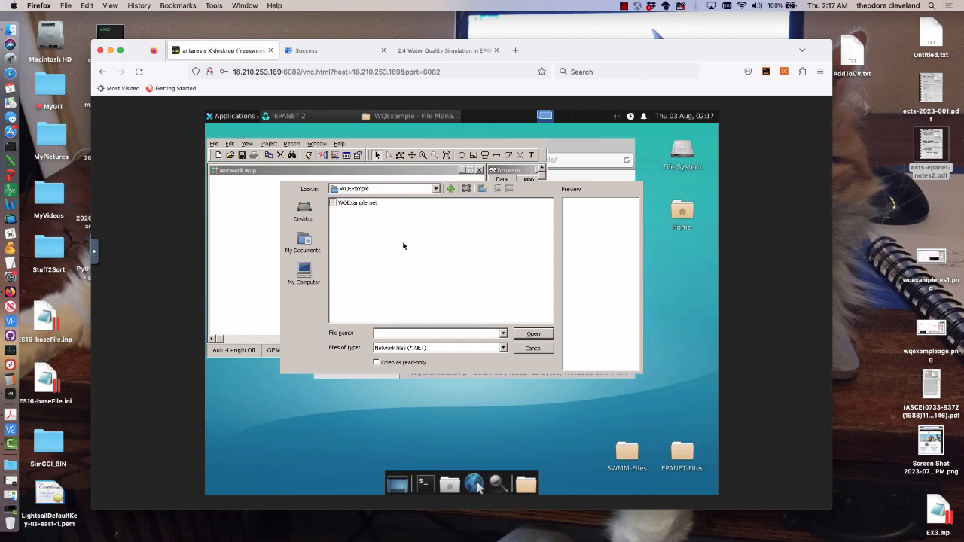
{"action": "left_click", "coordinate": [356, 204]}
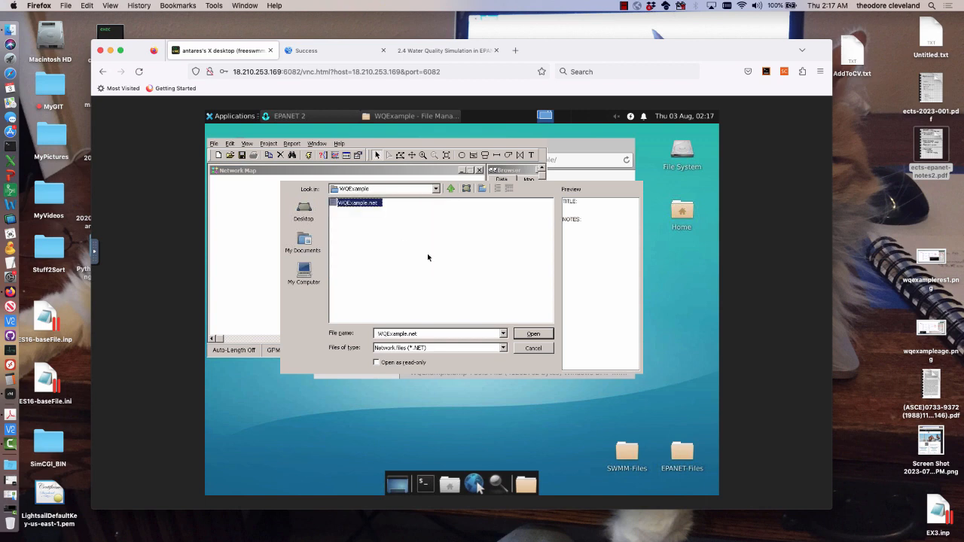
{"action": "left_click", "coordinate": [523, 336]}
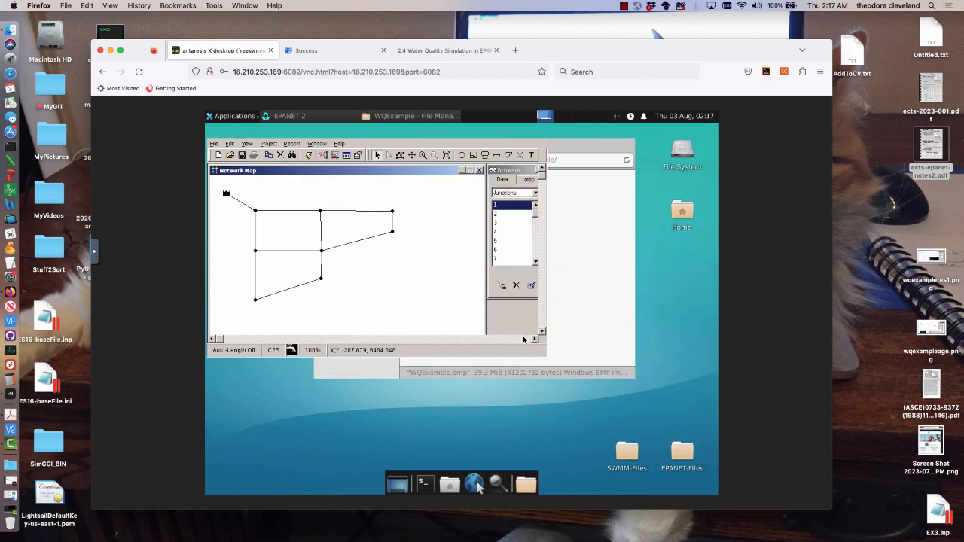
Step: Load WQExample.bmp as the backdrop image of the network map
{"action": "left_click", "coordinate": [248, 144]}
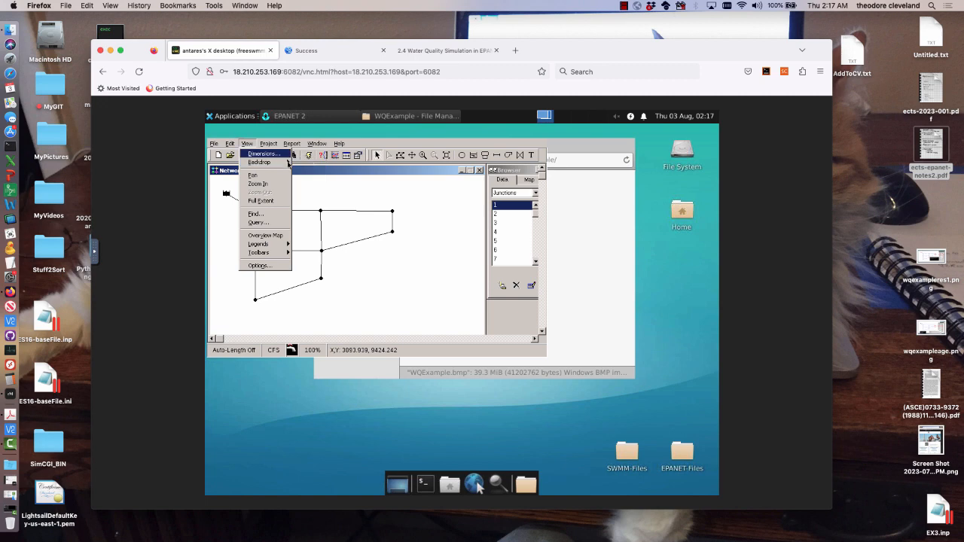
{"action": "left_click", "coordinate": [303, 164]}
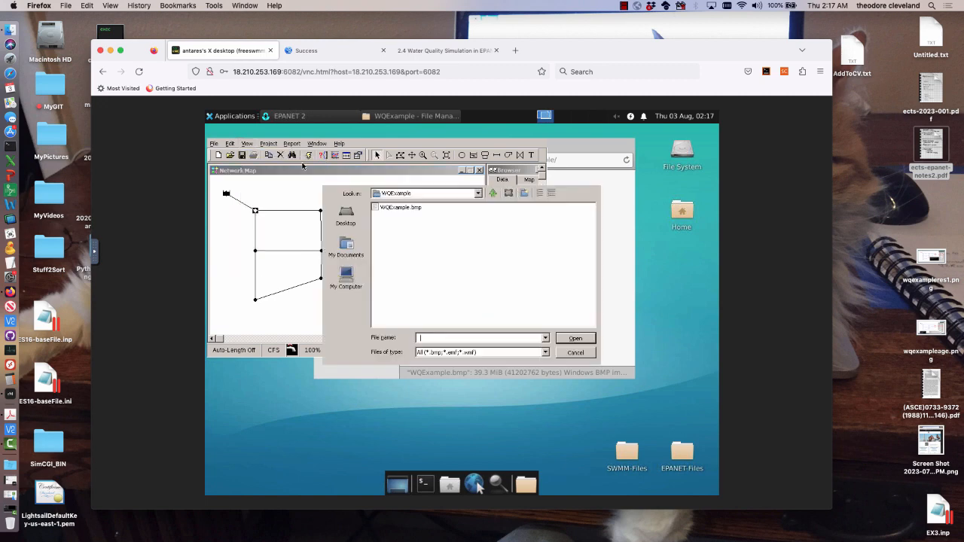
{"action": "left_click", "coordinate": [401, 207]}
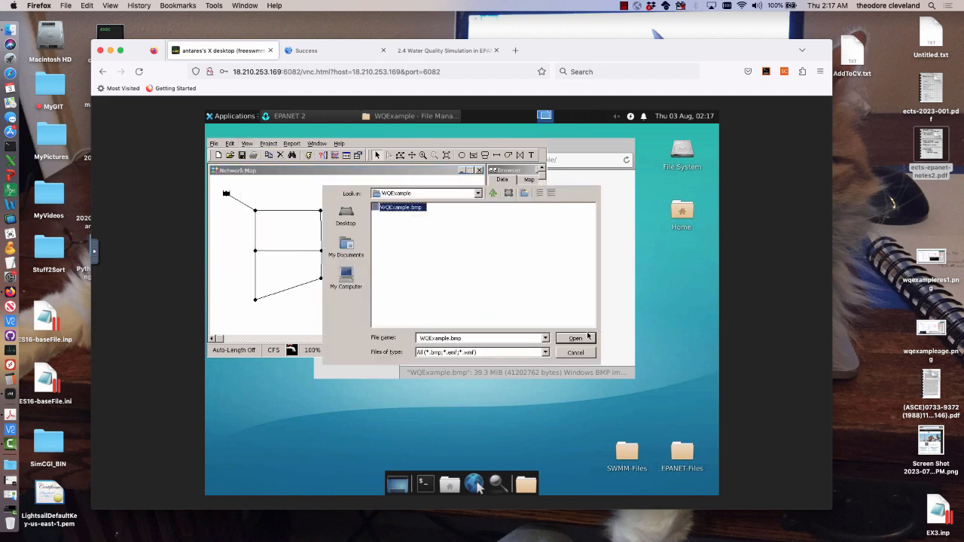
{"action": "left_click", "coordinate": [574, 338]}
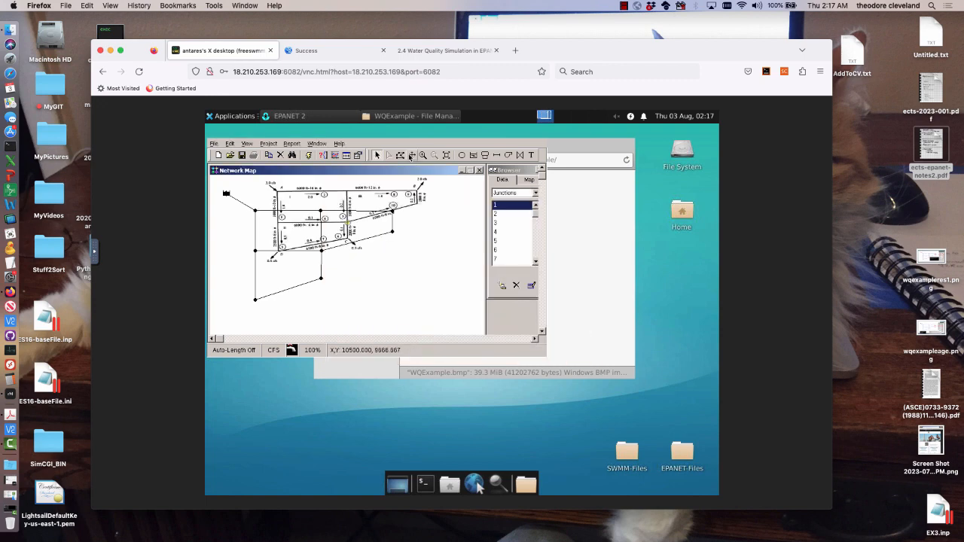
Step: Align the backdrop with the network by shifting it so that the drawn pipes roughly overlap the model pipes
{"action": "left_click", "coordinate": [247, 144]}
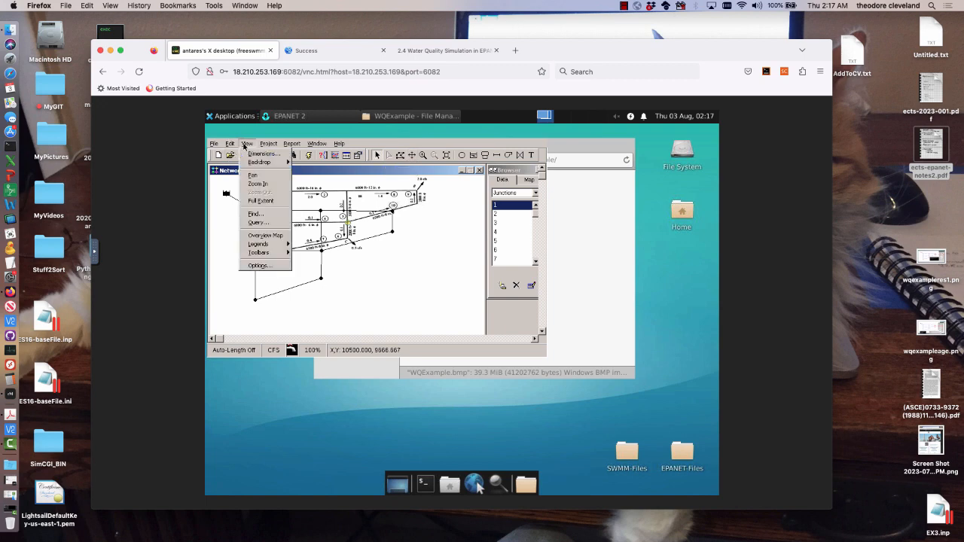
{"action": "mouse_move", "coordinate": [263, 162]}
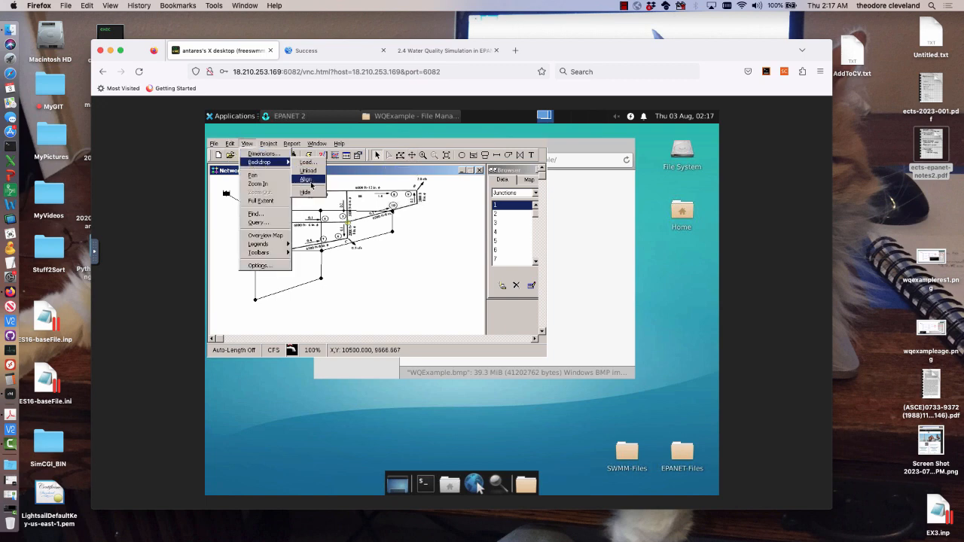
{"action": "left_click", "coordinate": [307, 179]}
{"action": "left_click_drag", "start_coordinate": [324, 241], "coordinate": [347, 219]}
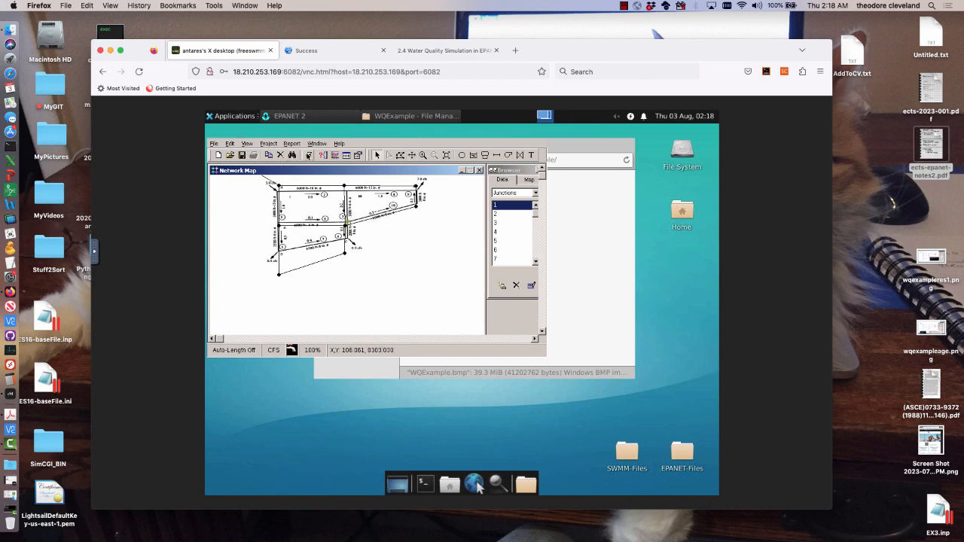
Step: Unload the backdrop image and recentre the network so the reservoir and all pipes fit in the map window
{"action": "left_click", "coordinate": [247, 144]}
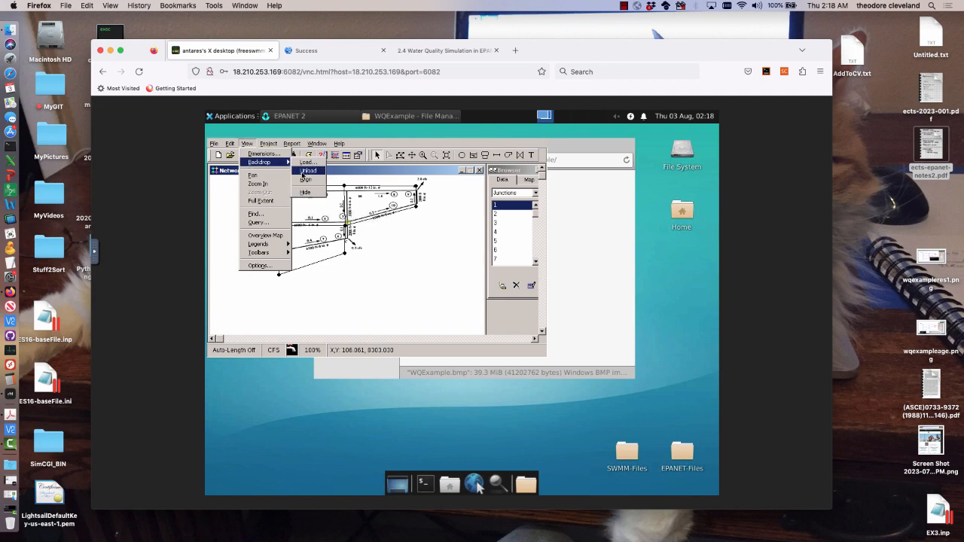
{"action": "left_click", "coordinate": [304, 171]}
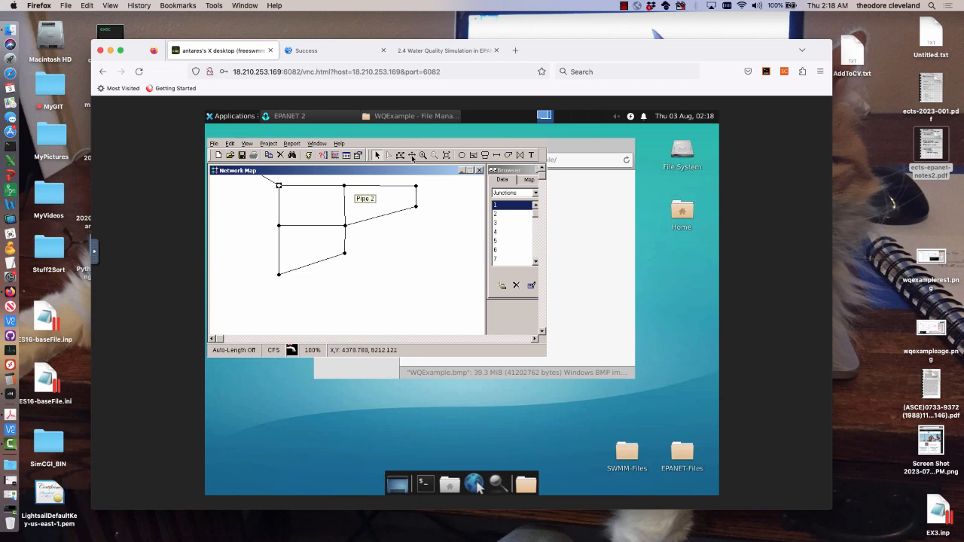
{"action": "left_click", "coordinate": [412, 156]}
{"action": "left_click_drag", "start_coordinate": [364, 206], "coordinate": [370, 249]}
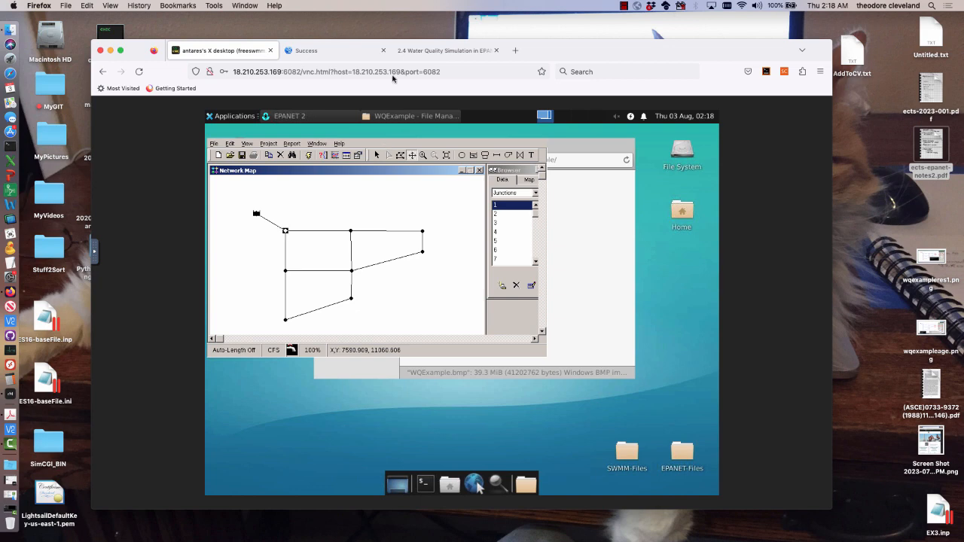
Step: Check the example diagram in the water quality lesson notes, then examine the length, diameter and roughness of pipe 1 in EPANET
{"action": "left_click", "coordinate": [437, 51]}
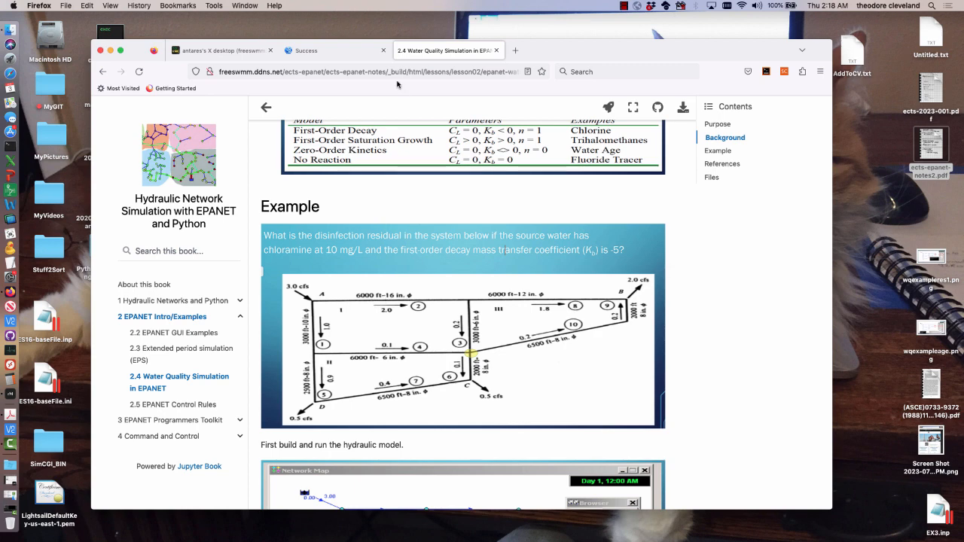
{"action": "left_click", "coordinate": [223, 56]}
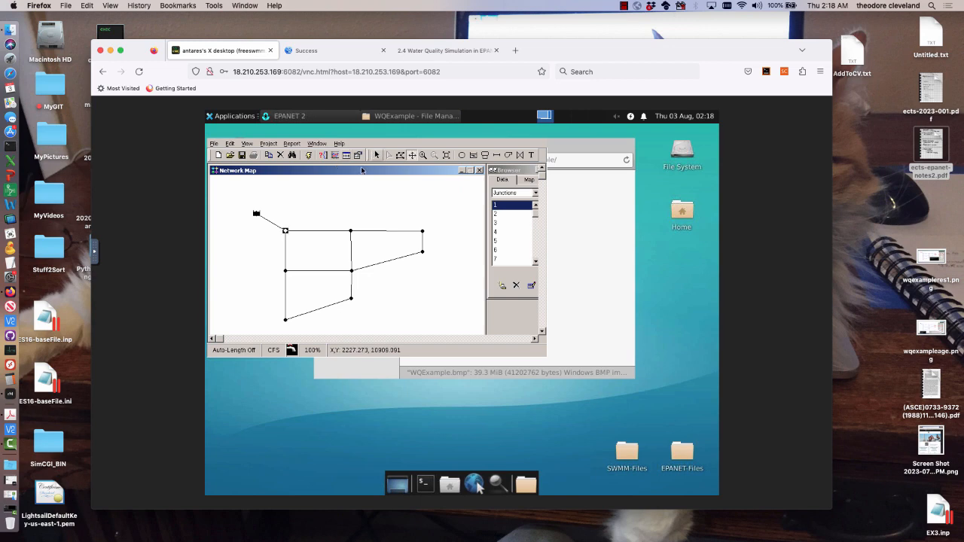
{"action": "left_click", "coordinate": [317, 231]}
{"action": "double_click", "coordinate": [317, 232]}
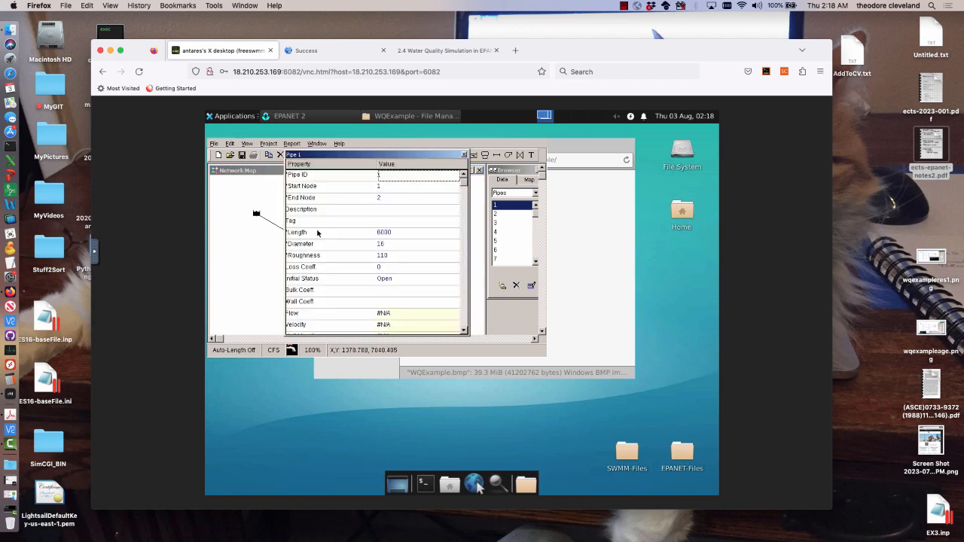
{"action": "left_click", "coordinate": [389, 233]}
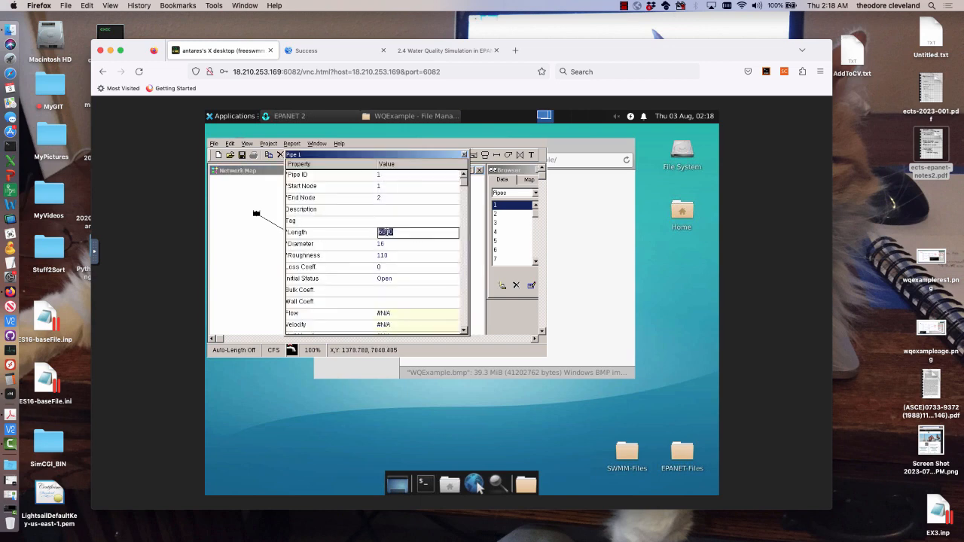
{"action": "left_click", "coordinate": [392, 244]}
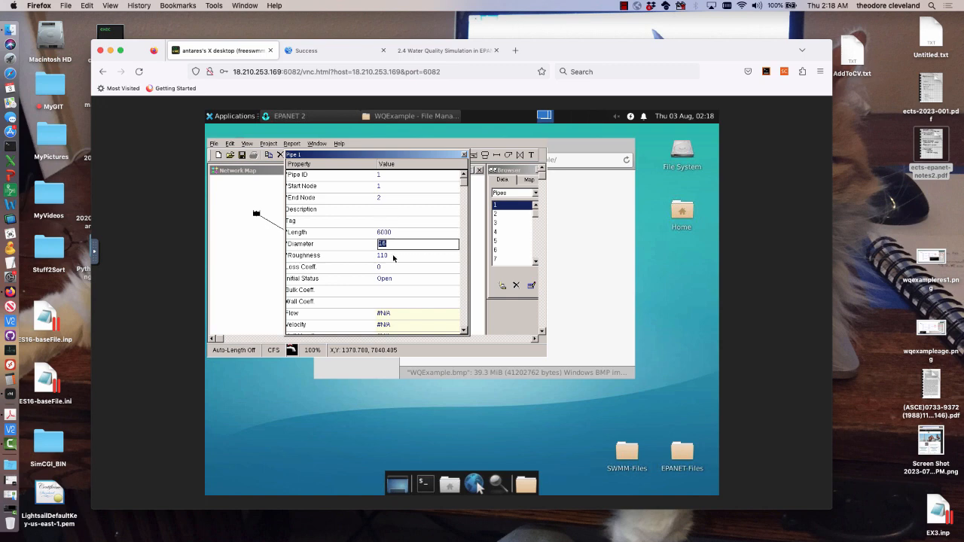
{"action": "left_click", "coordinate": [393, 256]}
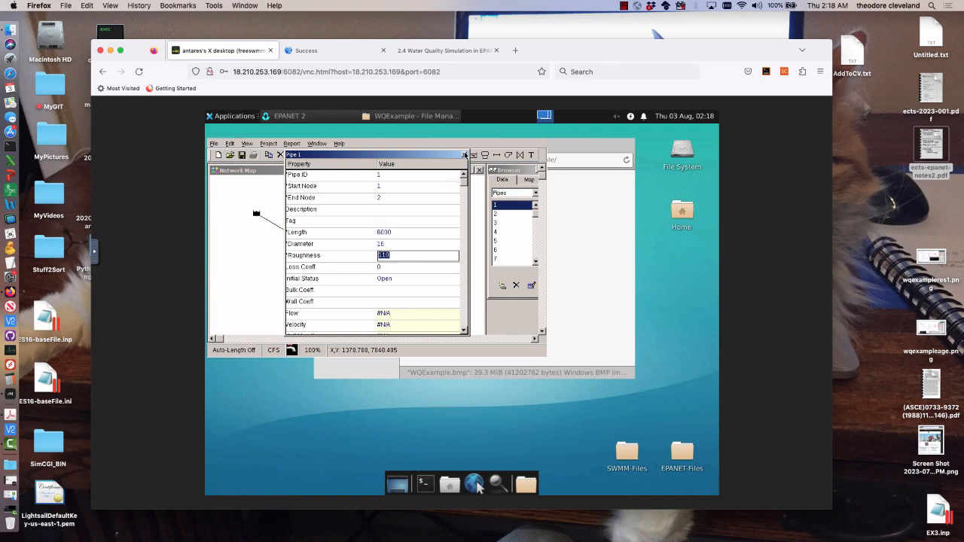
{"action": "left_click", "coordinate": [463, 155]}
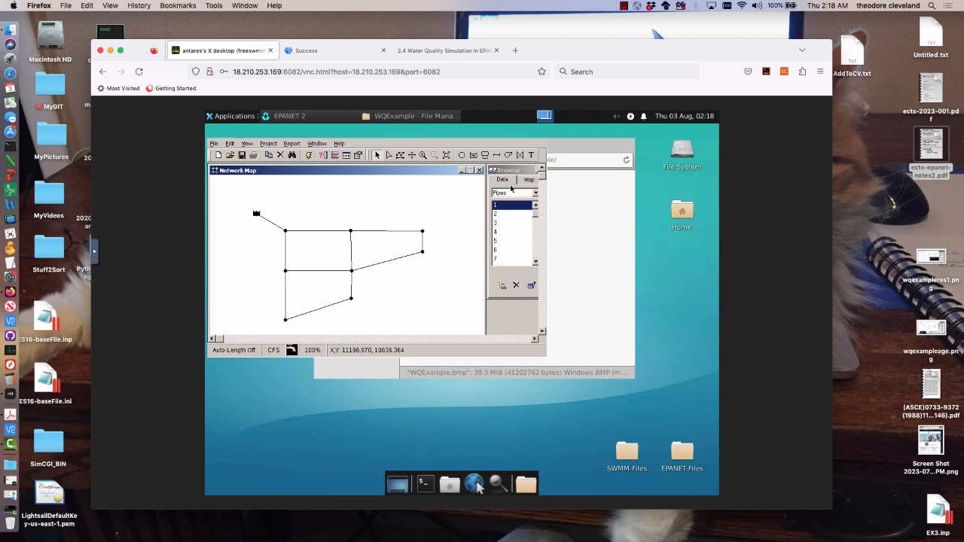
Step: Check the headloss formula in the project's hydraulic defaults and close the defaults dialog
{"action": "left_click", "coordinate": [272, 146]}
{"action": "left_click", "coordinate": [277, 164]}
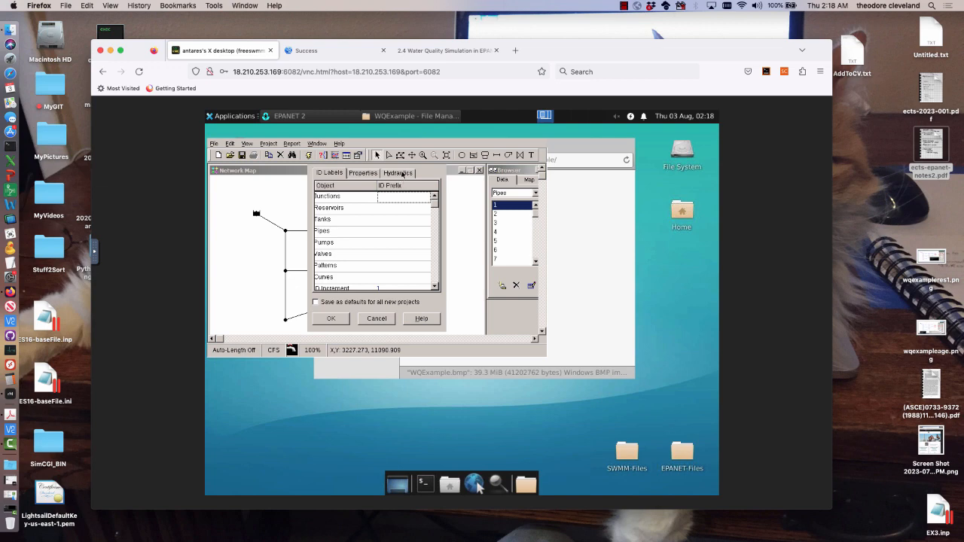
{"action": "left_click", "coordinate": [403, 174]}
{"action": "left_click", "coordinate": [403, 208]}
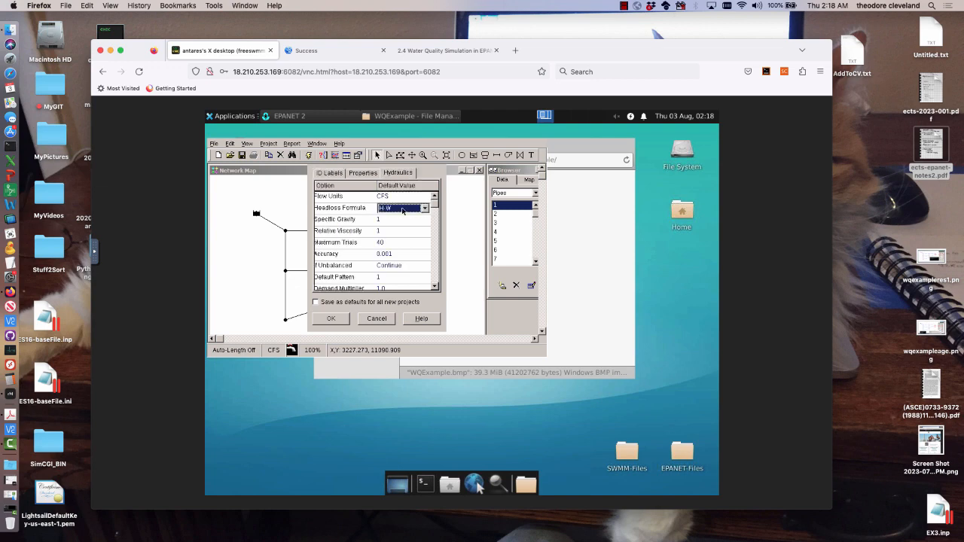
{"action": "left_click", "coordinate": [251, 279]}
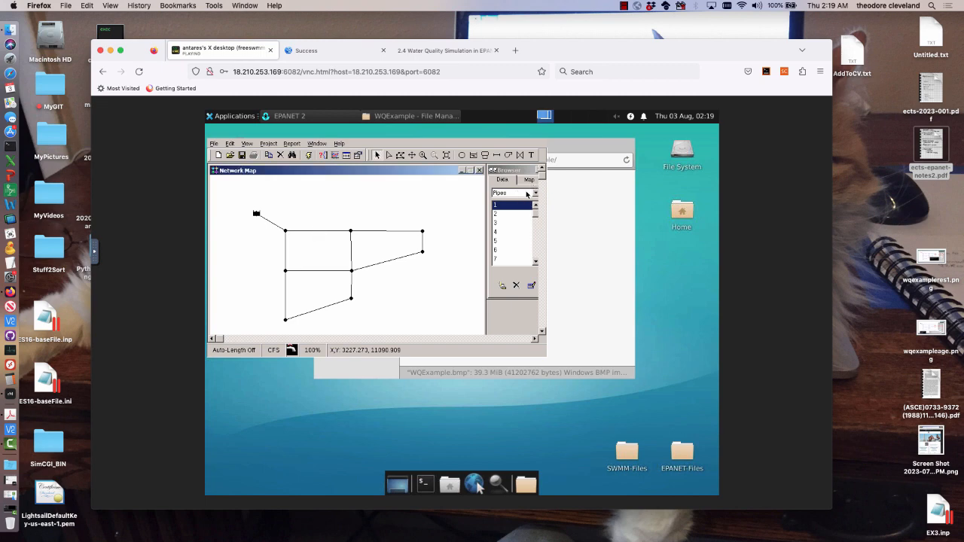
Step: Open the project's Times options and examine the hydraulic and quality time steps
{"action": "left_click", "coordinate": [526, 194]}
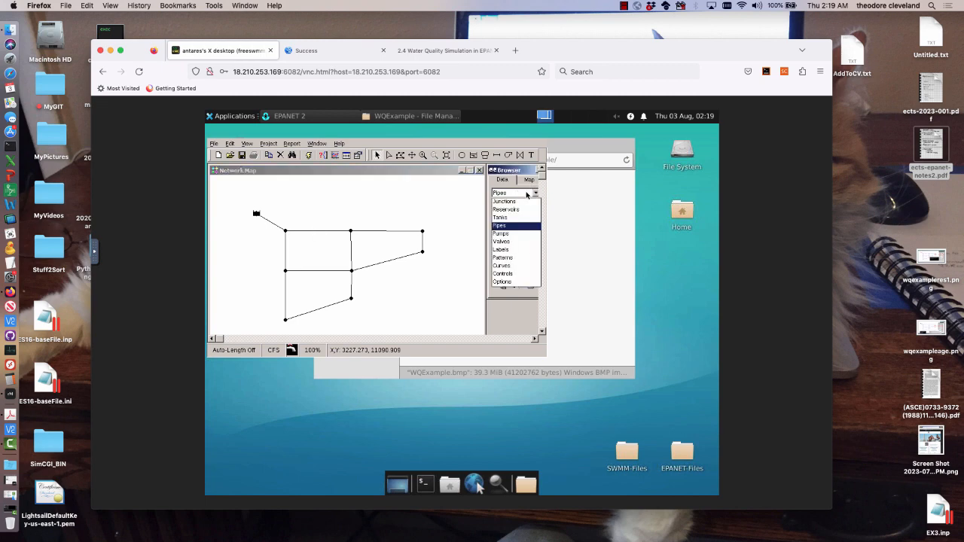
{"action": "left_click", "coordinate": [513, 283]}
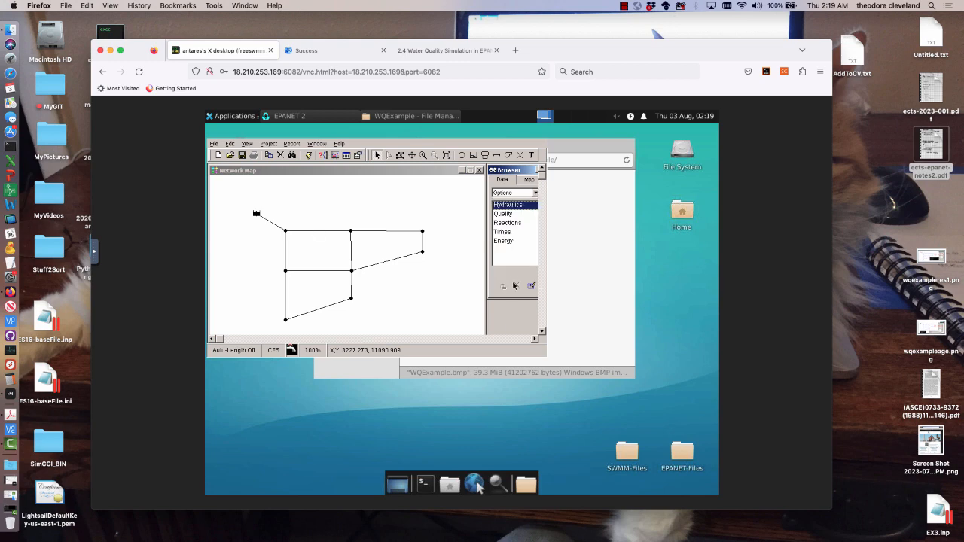
{"action": "double_click", "coordinate": [503, 231]}
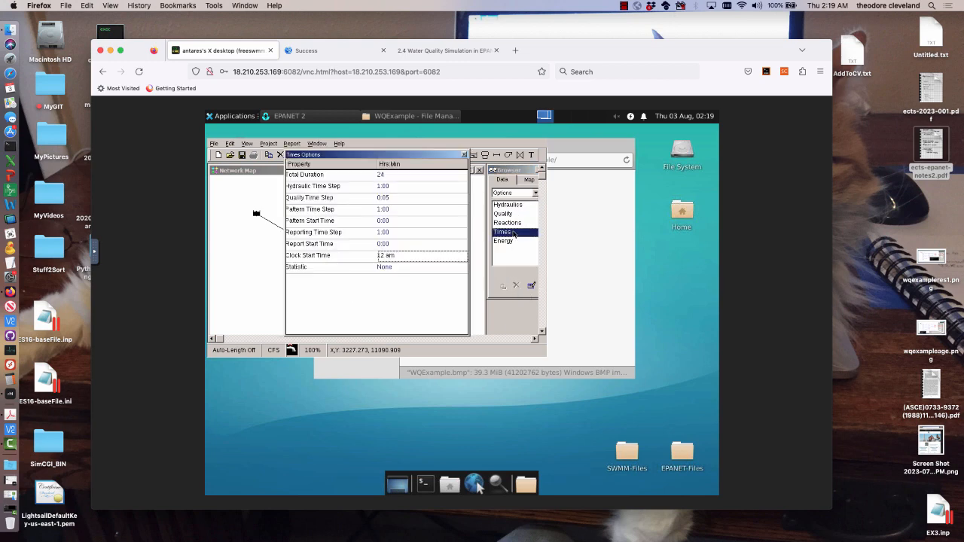
{"action": "left_click", "coordinate": [405, 188]}
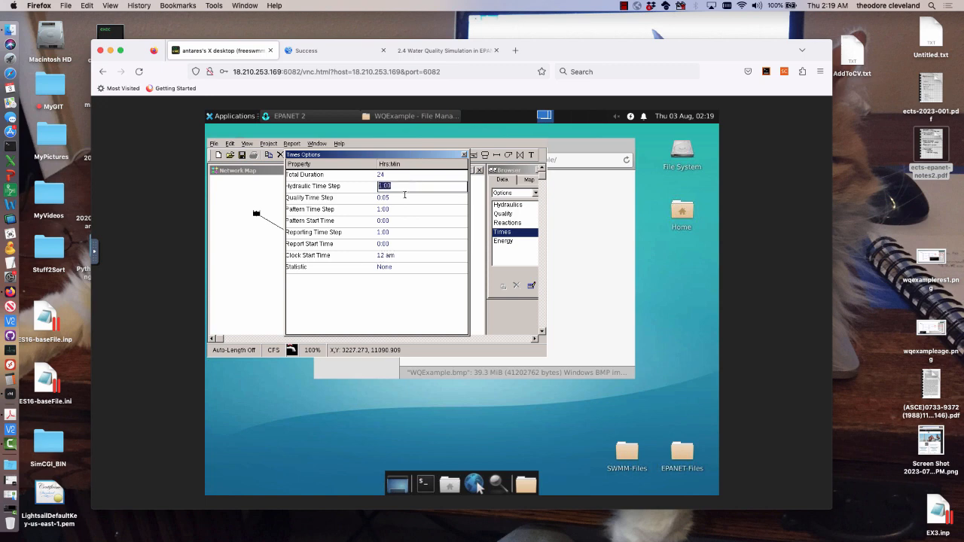
{"action": "left_click", "coordinate": [405, 198]}
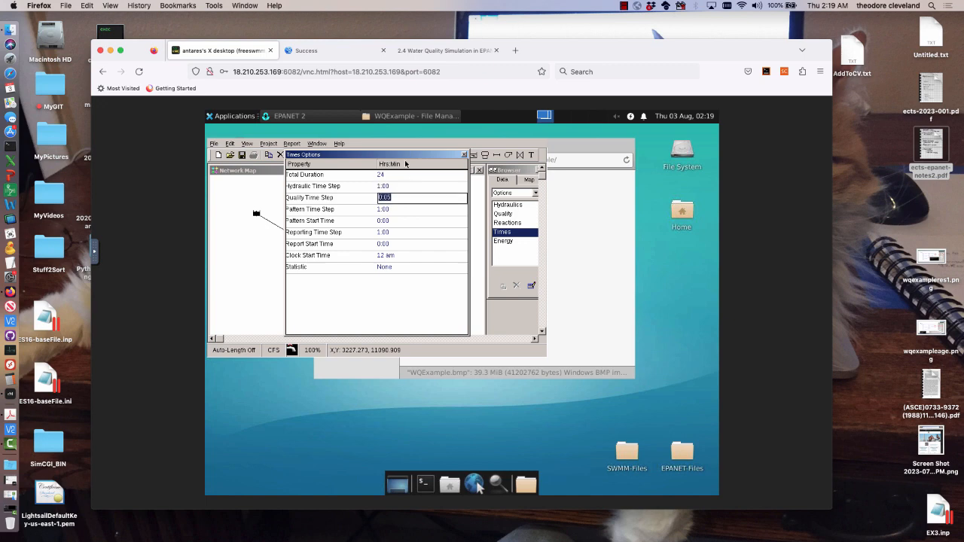
{"action": "left_click", "coordinate": [398, 184]}
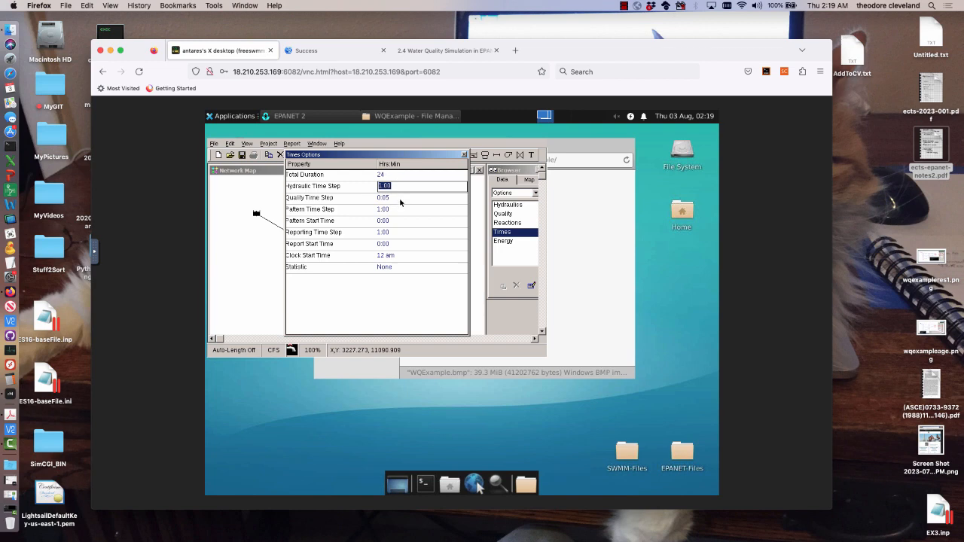
{"action": "left_click", "coordinate": [400, 199]}
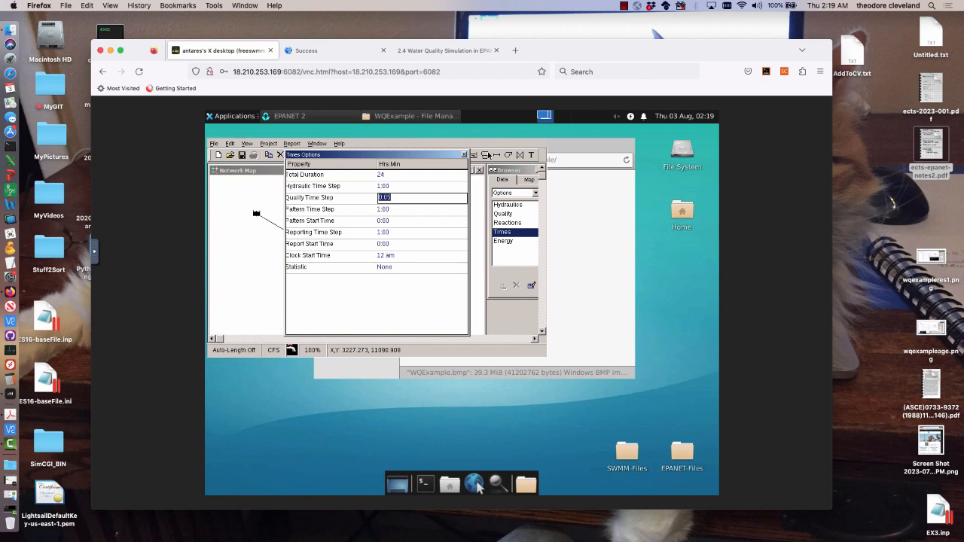
Step: Close the Times options and set the parameter in the project's Quality options to Chemical
{"action": "left_click", "coordinate": [464, 154]}
{"action": "left_click", "coordinate": [512, 215]}
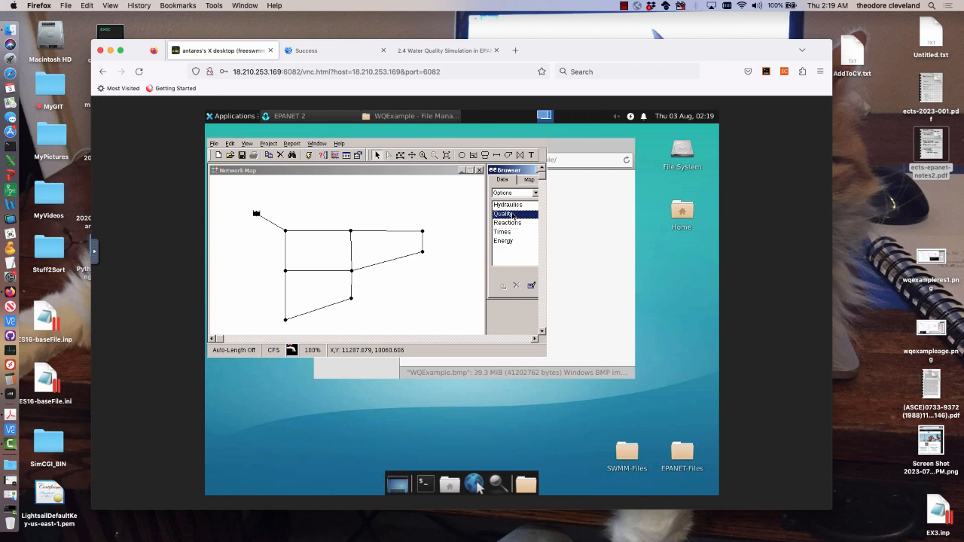
{"action": "double_click", "coordinate": [512, 215]}
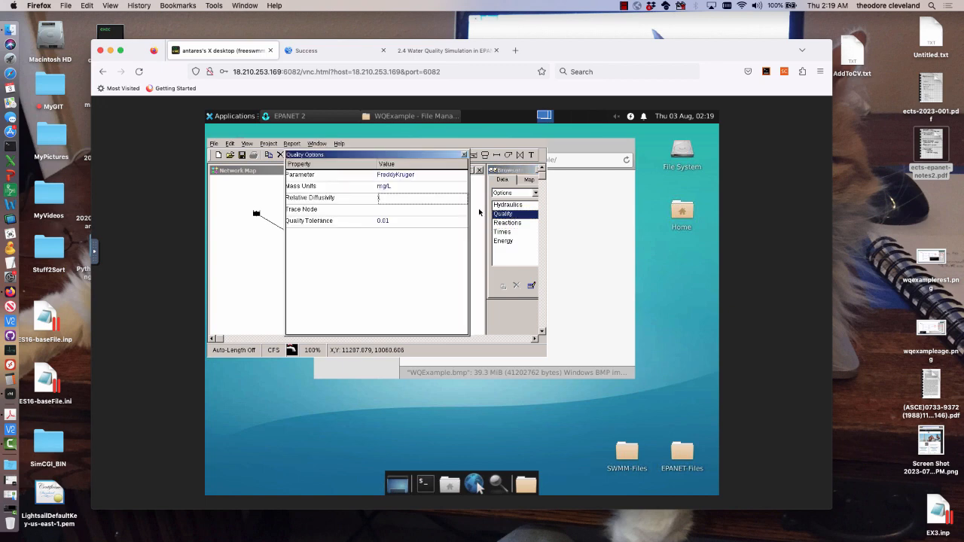
{"action": "left_click", "coordinate": [433, 179]}
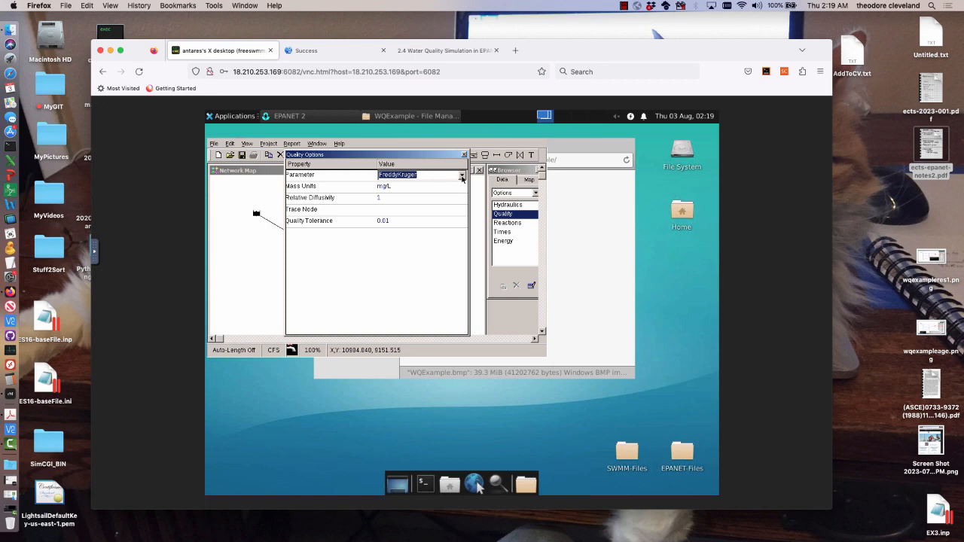
{"action": "left_click", "coordinate": [461, 175]}
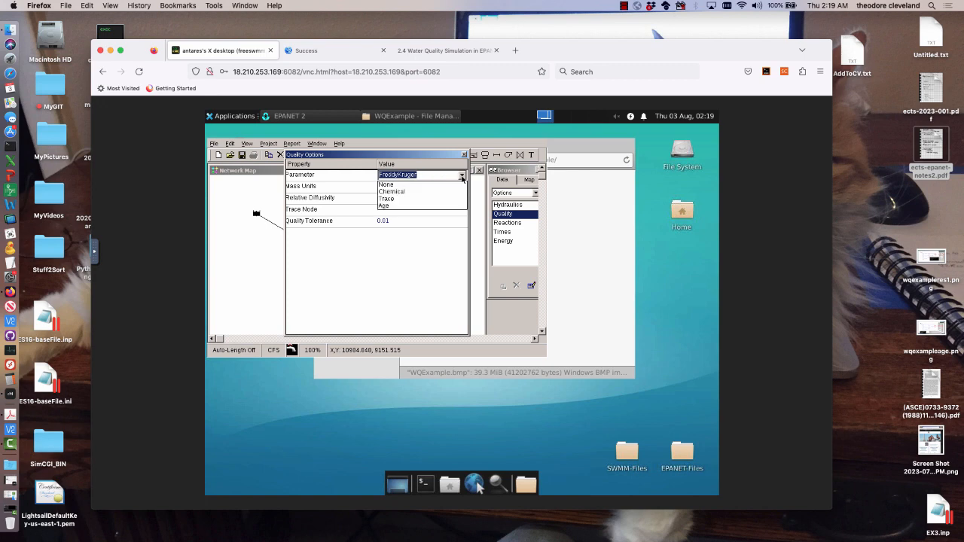
{"action": "left_click", "coordinate": [409, 193]}
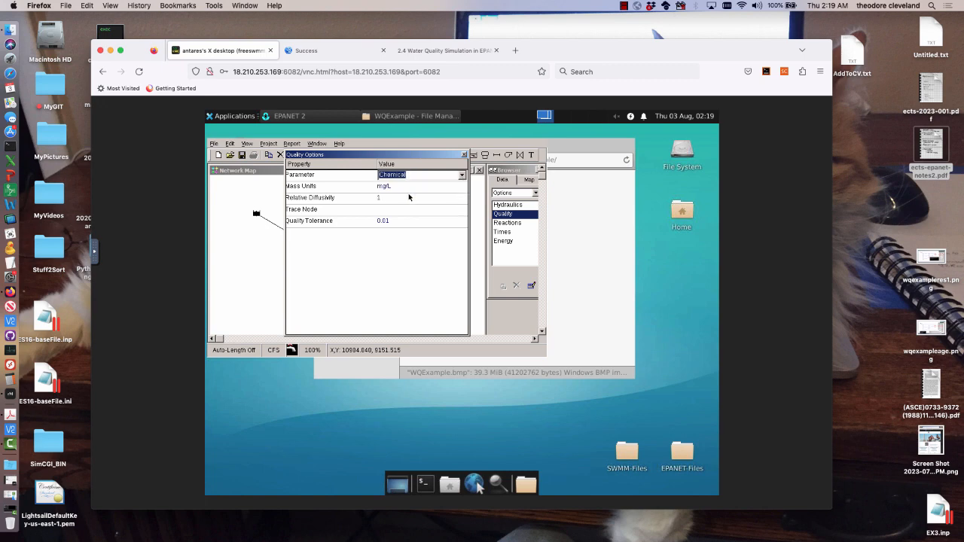
Step: Choose mg/L as the mass units, check the relative diffusivity and close the Quality options
{"action": "left_click", "coordinate": [403, 189]}
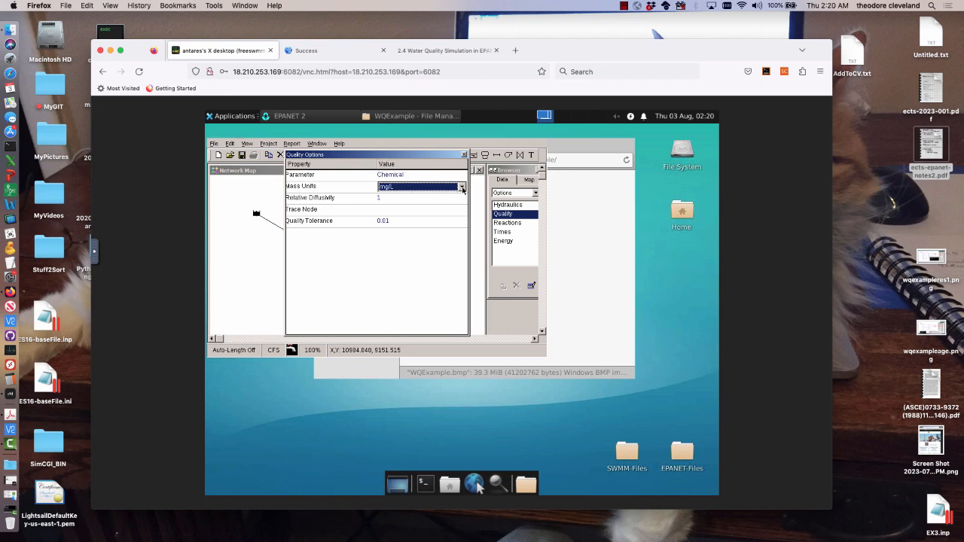
{"action": "left_click", "coordinate": [462, 187]}
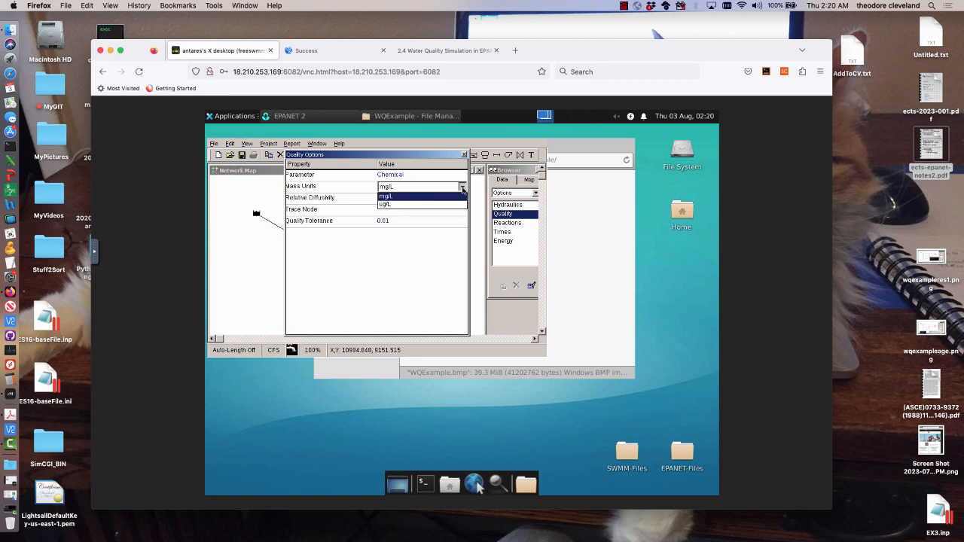
{"action": "left_click", "coordinate": [417, 197]}
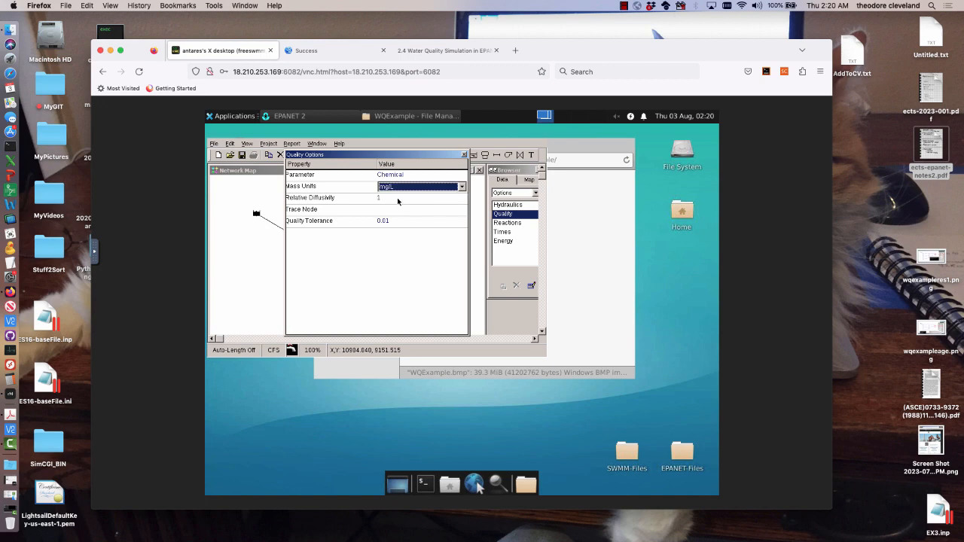
{"action": "left_click", "coordinate": [396, 198]}
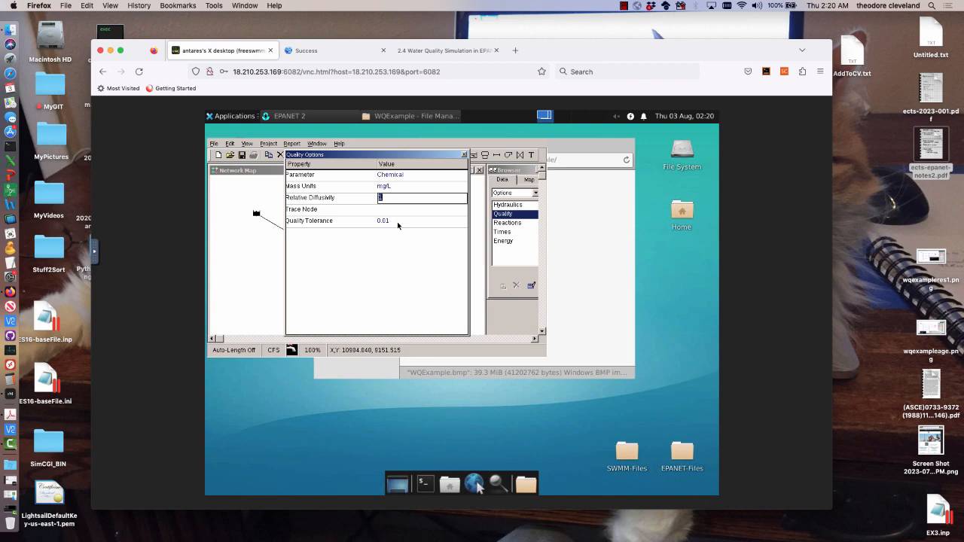
{"action": "left_click", "coordinate": [464, 155]}
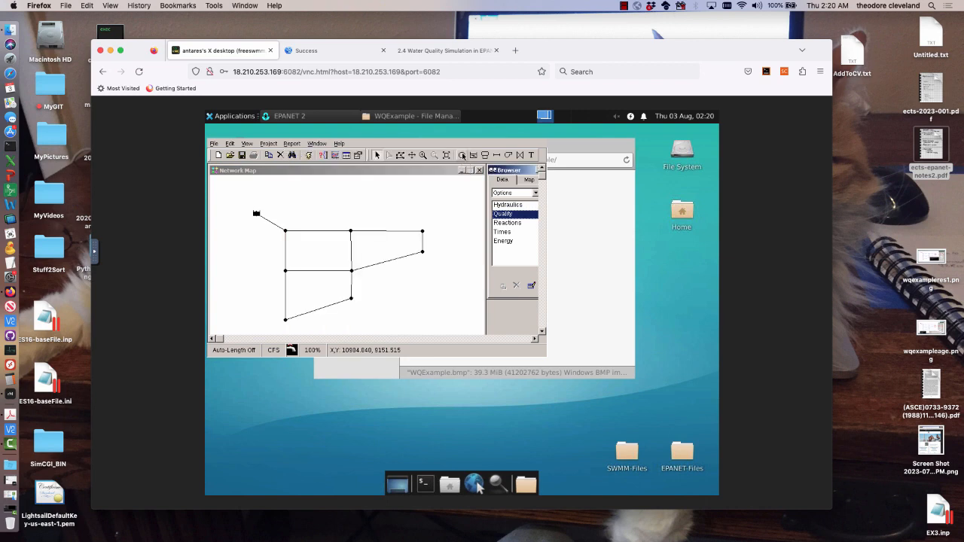
Step: Open the project's Reactions options, check the bulk reaction order and choose First as the wall reaction order
{"action": "left_click", "coordinate": [502, 225]}
{"action": "double_click", "coordinate": [503, 224]}
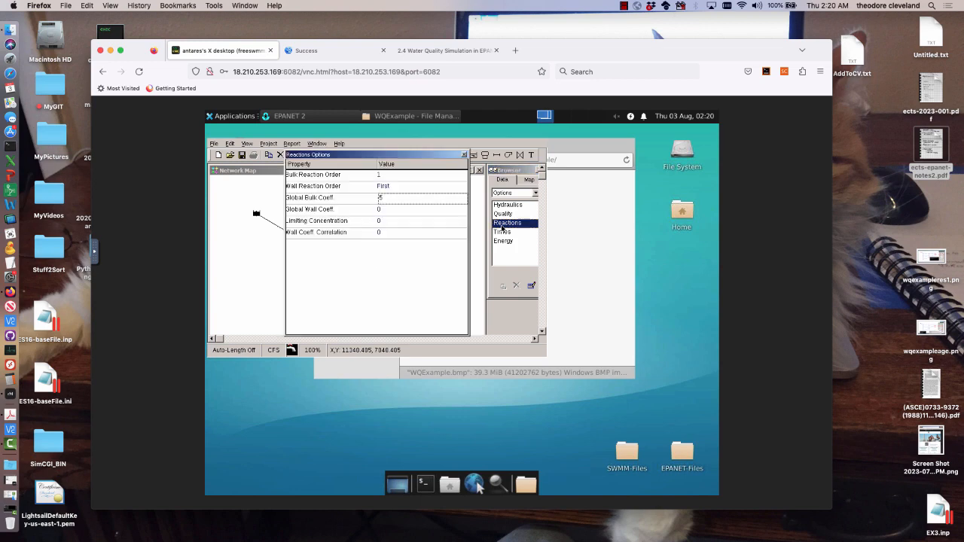
{"action": "left_click", "coordinate": [419, 176]}
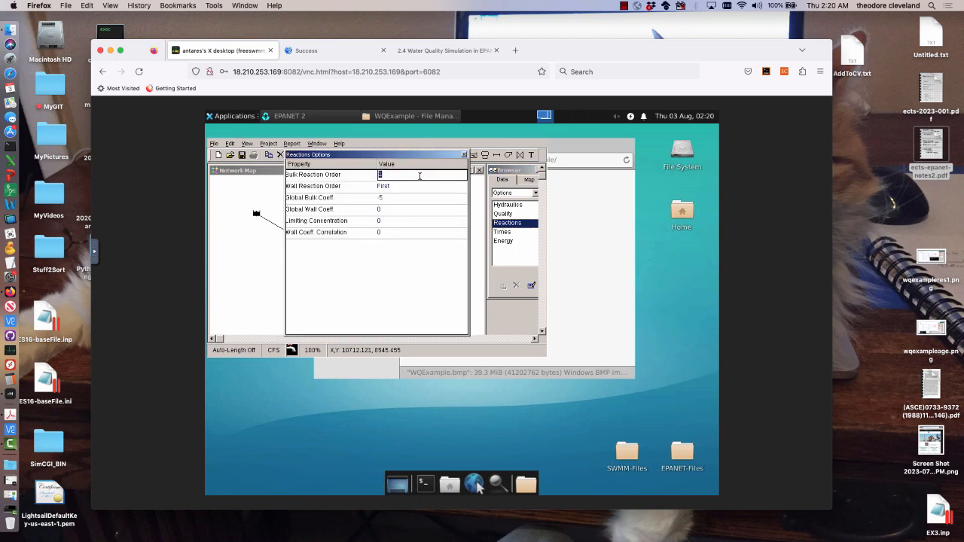
{"action": "left_click", "coordinate": [412, 186]}
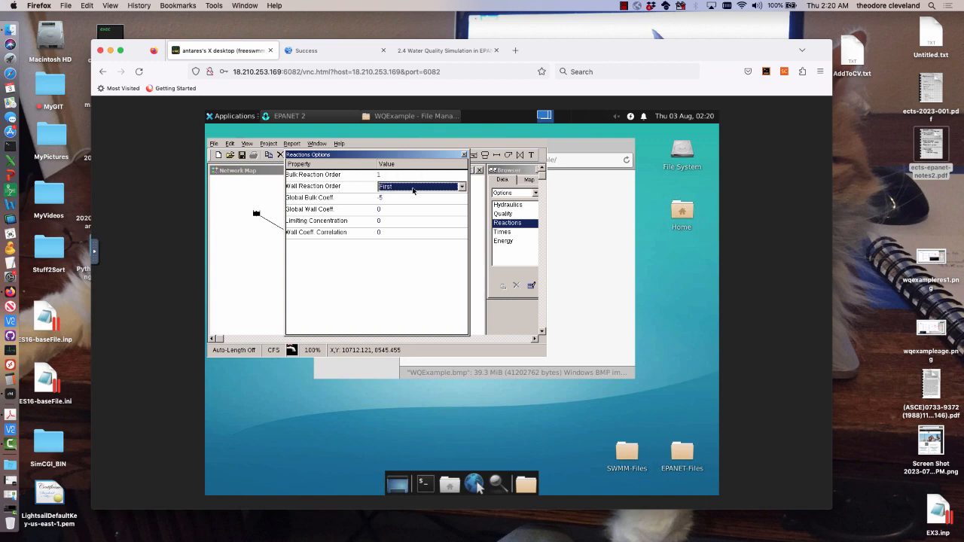
{"action": "left_click", "coordinate": [462, 188]}
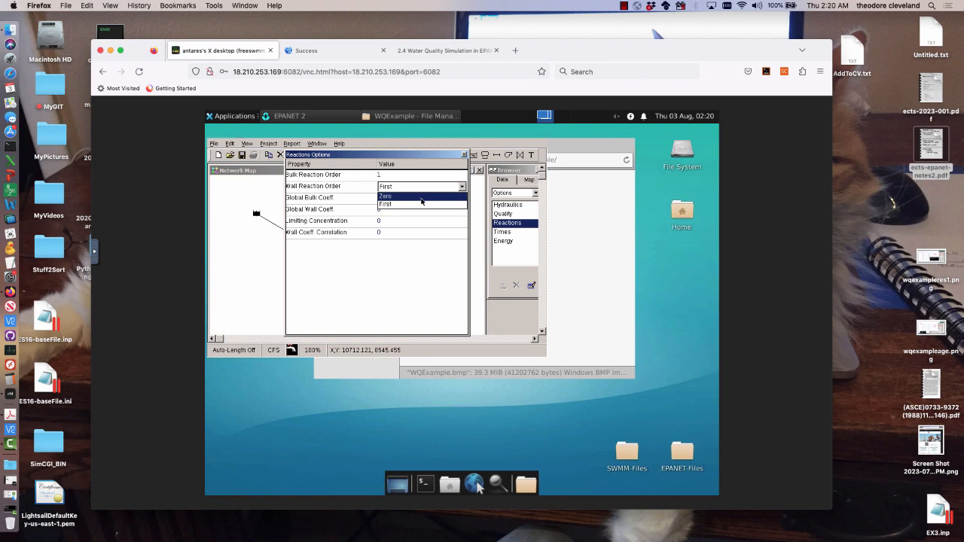
{"action": "left_click", "coordinate": [418, 204]}
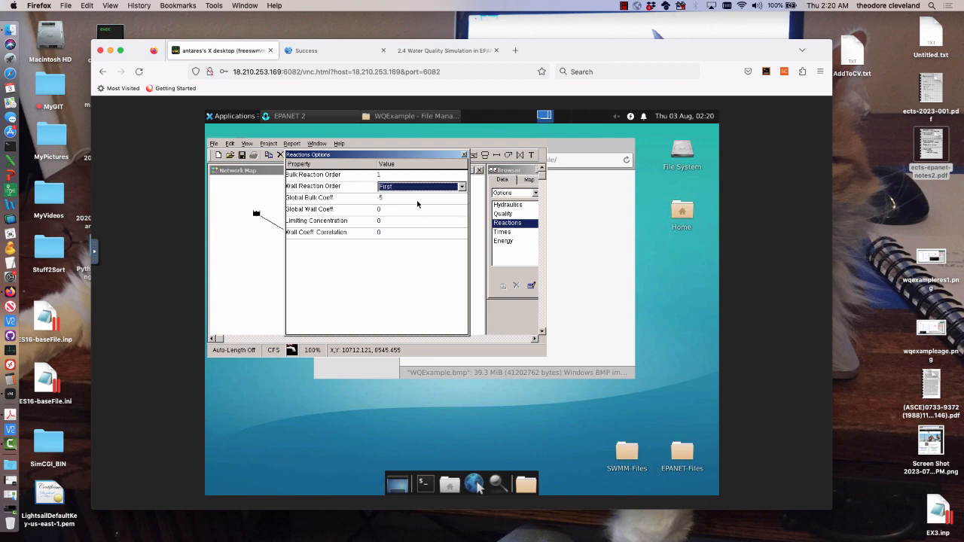
Step: Examine the global bulk and wall coefficients and the remaining reaction settings, and close the Reactions options
{"action": "left_click", "coordinate": [416, 200]}
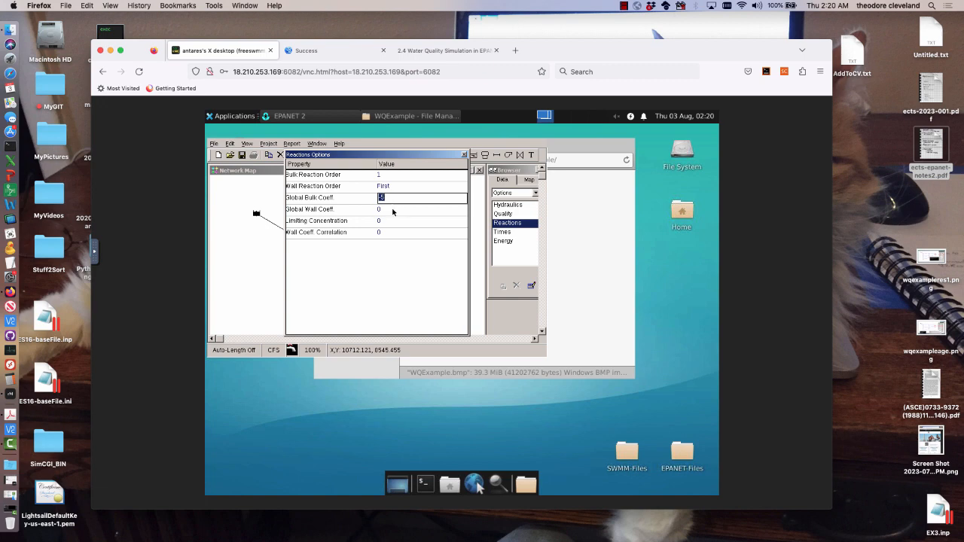
{"action": "left_click", "coordinate": [393, 209]}
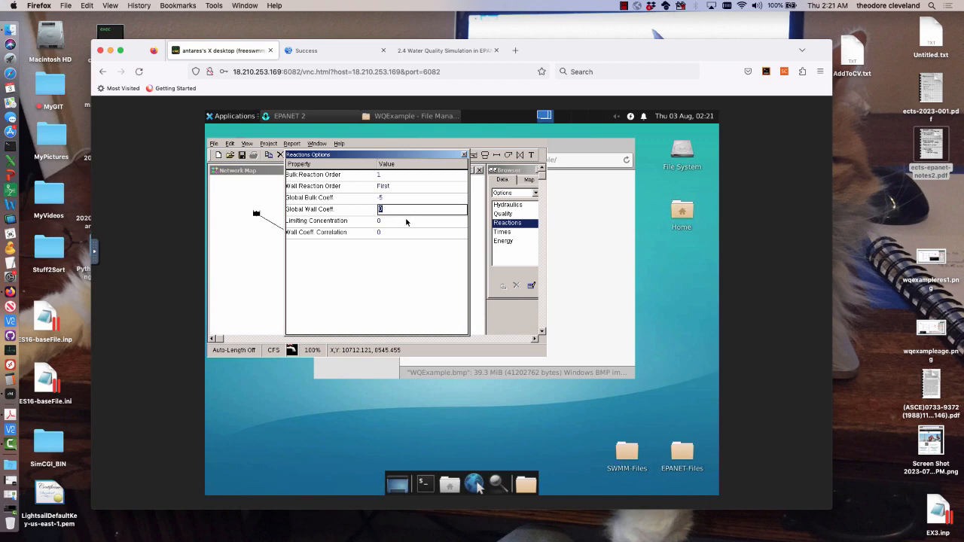
{"action": "key", "text": "Down"}
{"action": "key", "text": "Down"}
{"action": "left_click", "coordinate": [464, 154]}
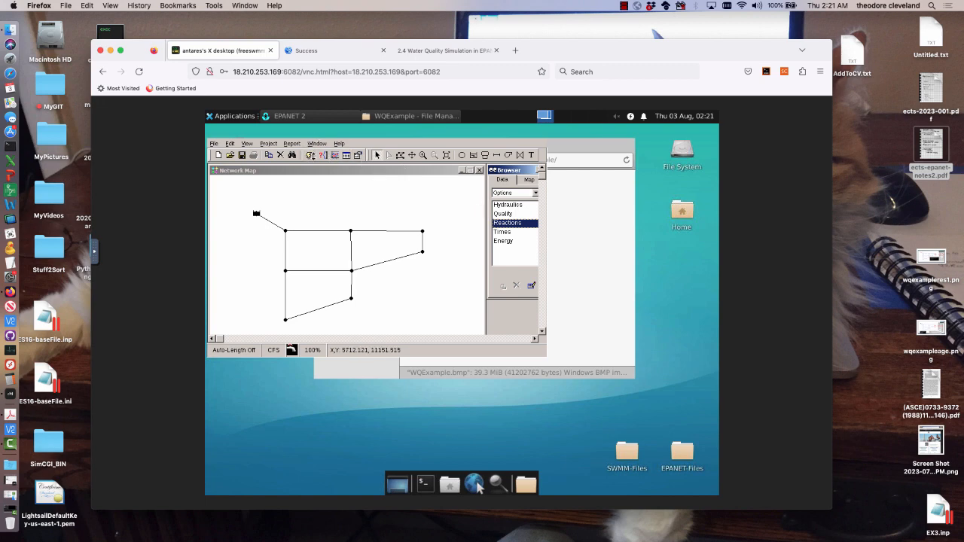
Step: Run the simulation and display Chemical at the map nodes, moving the legend clear of the reservoir
{"action": "left_click", "coordinate": [309, 155]}
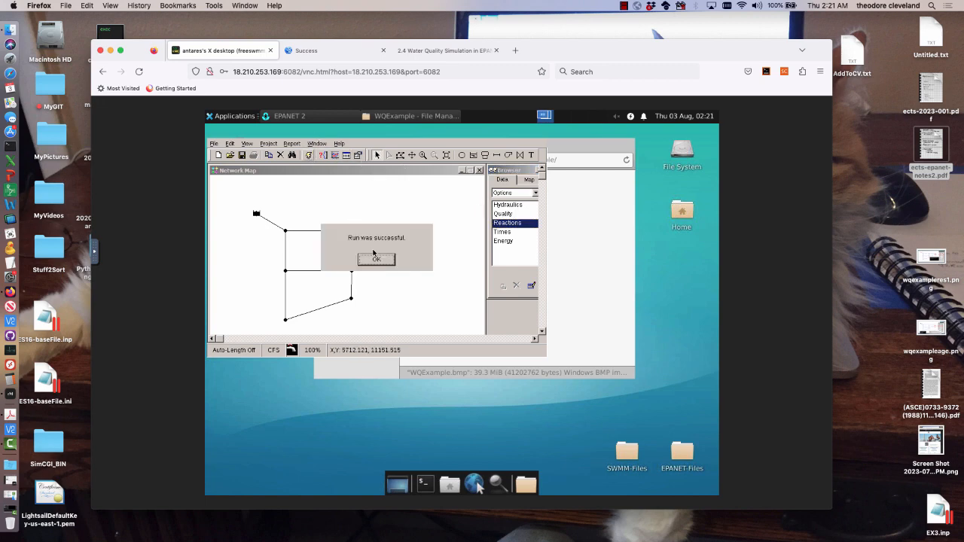
{"action": "left_click", "coordinate": [377, 259]}
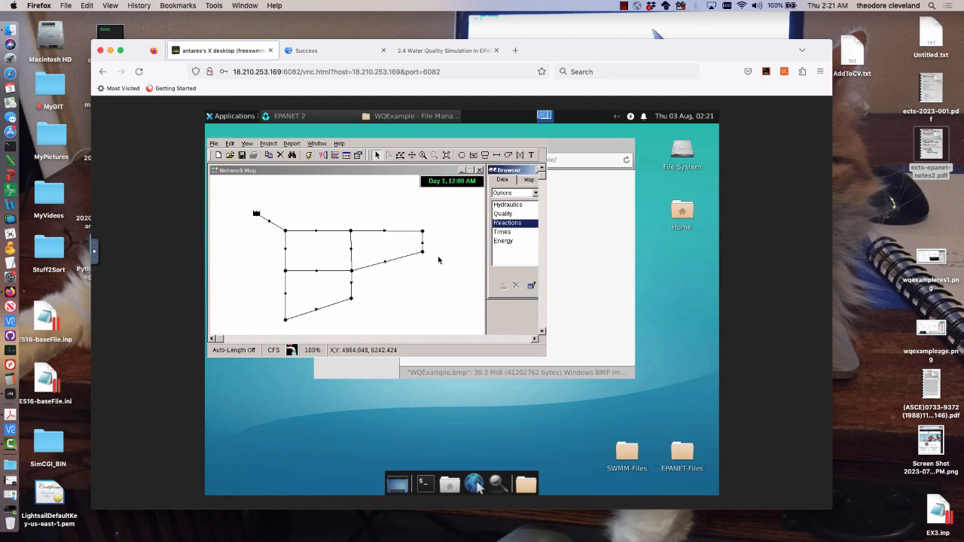
{"action": "left_click", "coordinate": [530, 179]}
{"action": "left_click", "coordinate": [534, 202]}
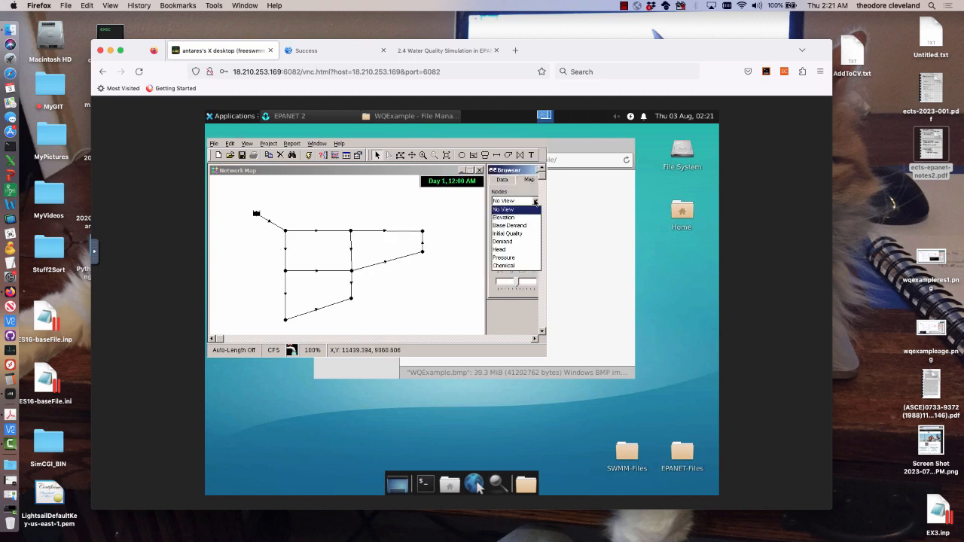
{"action": "left_click", "coordinate": [515, 268]}
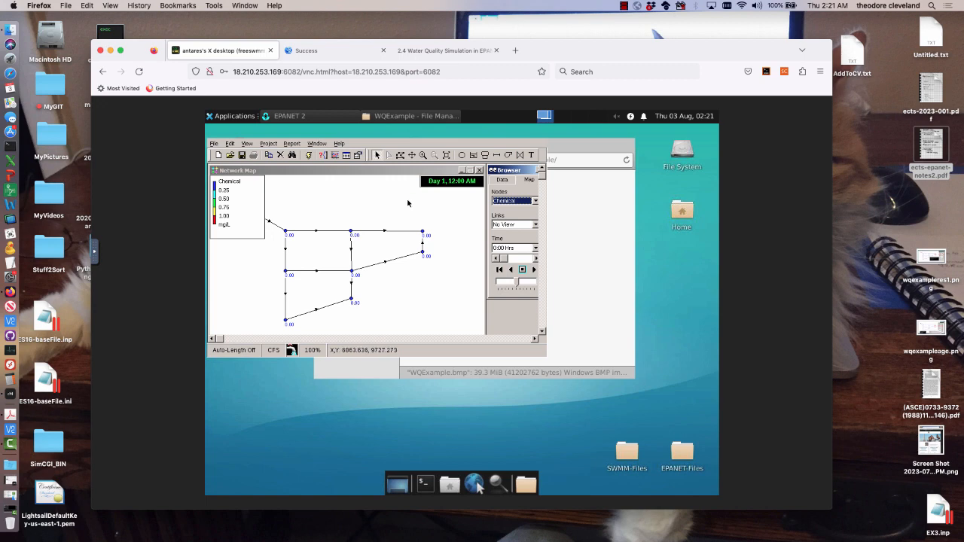
{"action": "left_click_drag", "start_coordinate": [253, 210], "coordinate": [253, 285]}
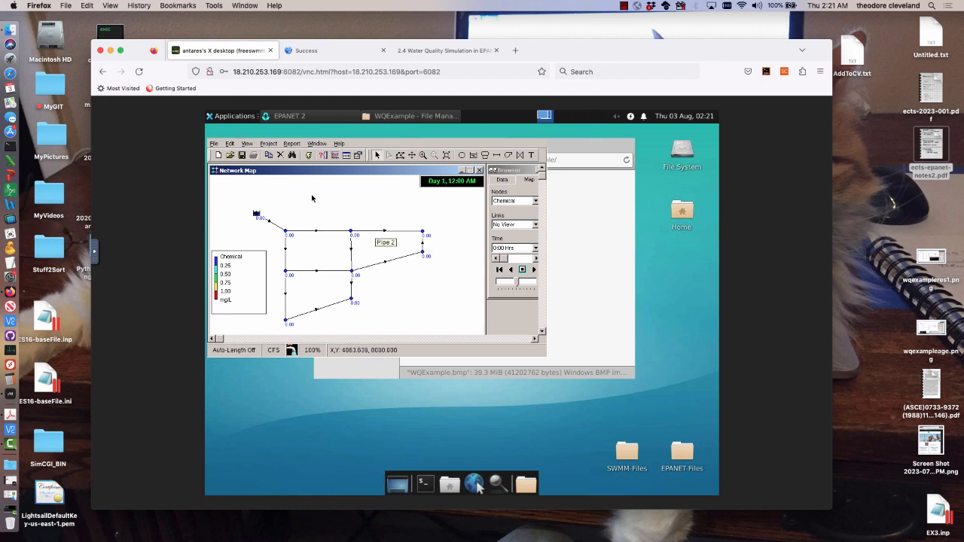
Step: Advance the map hour by hour to 5:00 to examine the nodal chemical concentrations, and return the time to 0:00 Hrs
{"action": "left_click", "coordinate": [536, 260]}
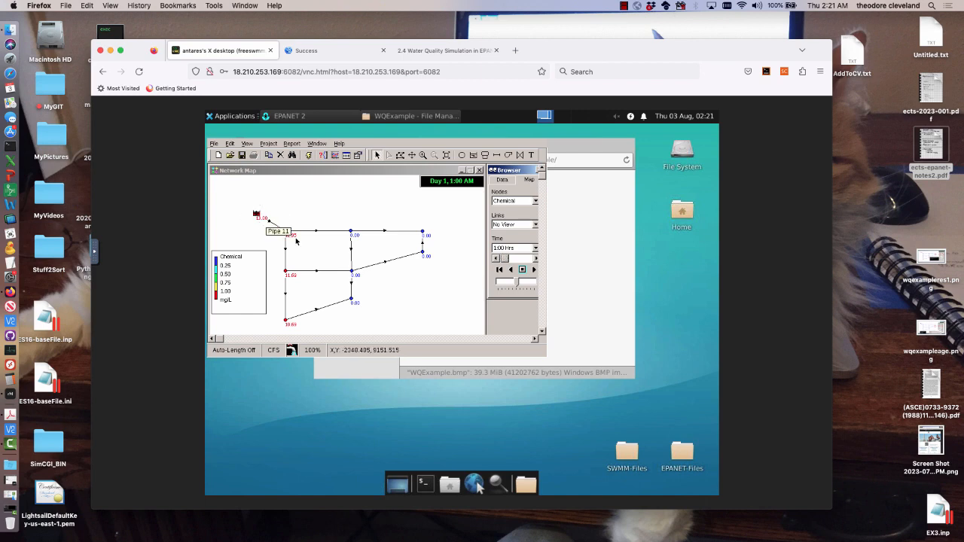
{"action": "left_click", "coordinate": [532, 260]}
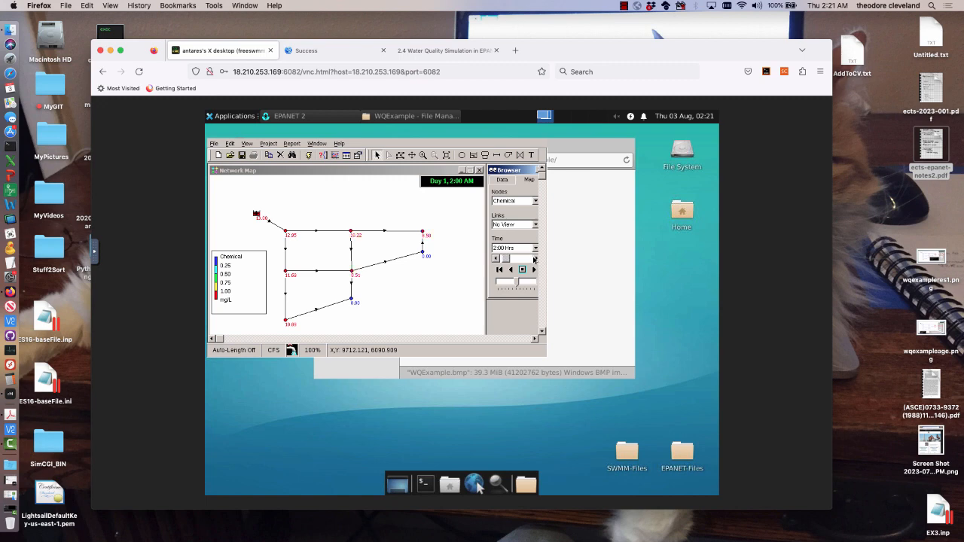
{"action": "left_click", "coordinate": [533, 259]}
{"action": "left_click", "coordinate": [533, 260]}
{"action": "left_click", "coordinate": [534, 259]}
{"action": "left_click_drag", "start_coordinate": [510, 259], "coordinate": [500, 259]}
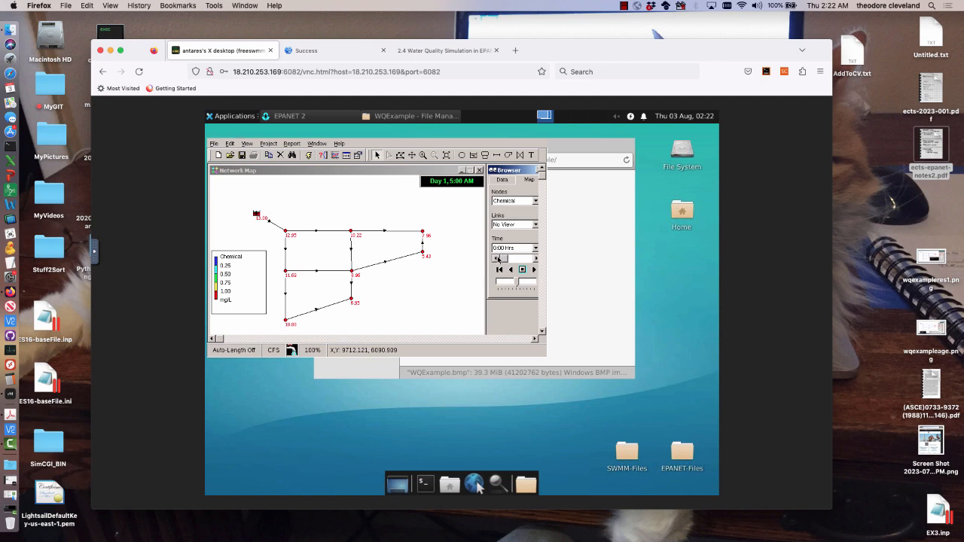
Step: Switch to the water quality lesson notes and read the example's reaction, total duration and source concentration settings
{"action": "left_click", "coordinate": [503, 182]}
{"action": "left_click", "coordinate": [437, 51]}
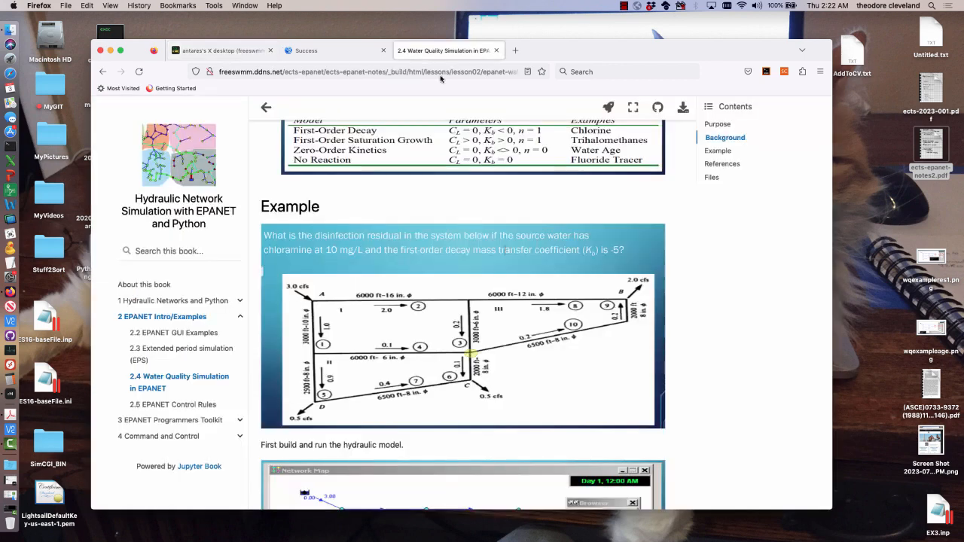
{"action": "scroll", "coordinate": [443, 113], "scroll_direction": "down", "scroll_amount": 5}
{"action": "scroll", "coordinate": [443, 114], "scroll_direction": "down", "scroll_amount": 5}
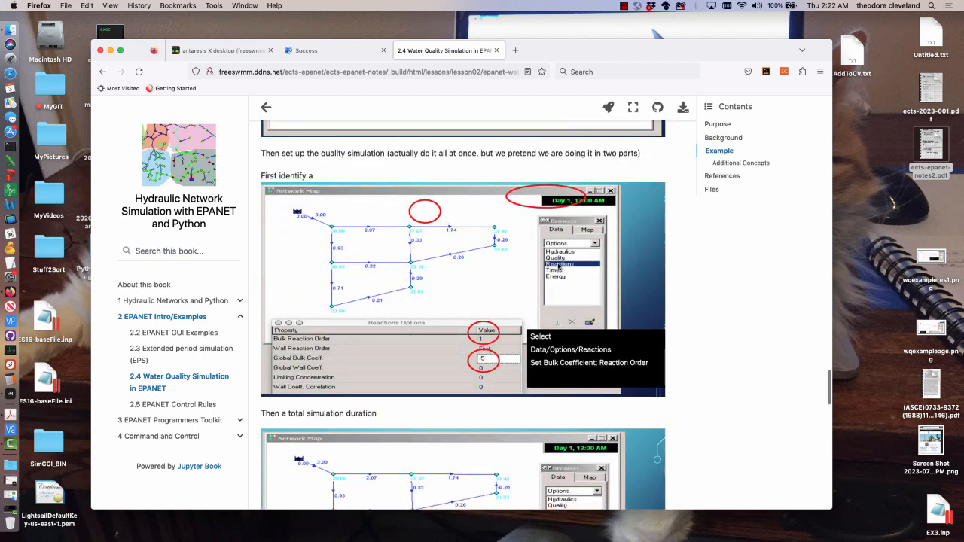
{"action": "scroll", "coordinate": [559, 267], "scroll_direction": "down", "scroll_amount": 5}
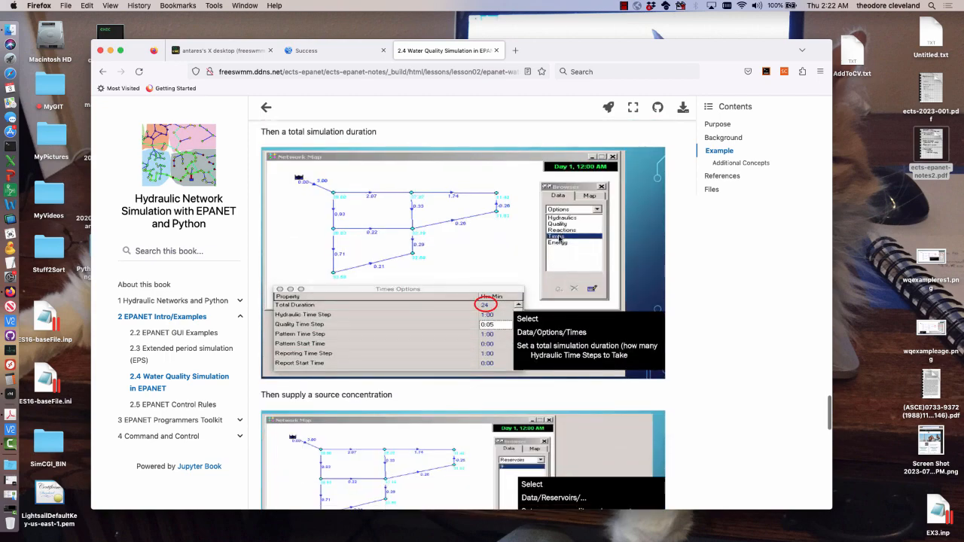
{"action": "scroll", "coordinate": [559, 238], "scroll_direction": "down", "scroll_amount": 5}
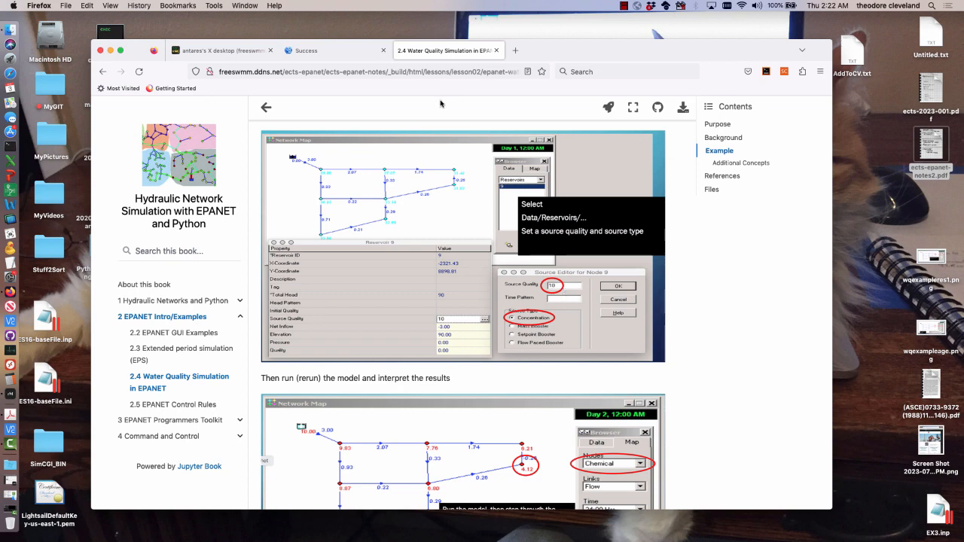
Step: Return to EPANET and set reservoir 9's source quality to 10 with the Concentration source type, closing its properties
{"action": "left_click", "coordinate": [241, 50]}
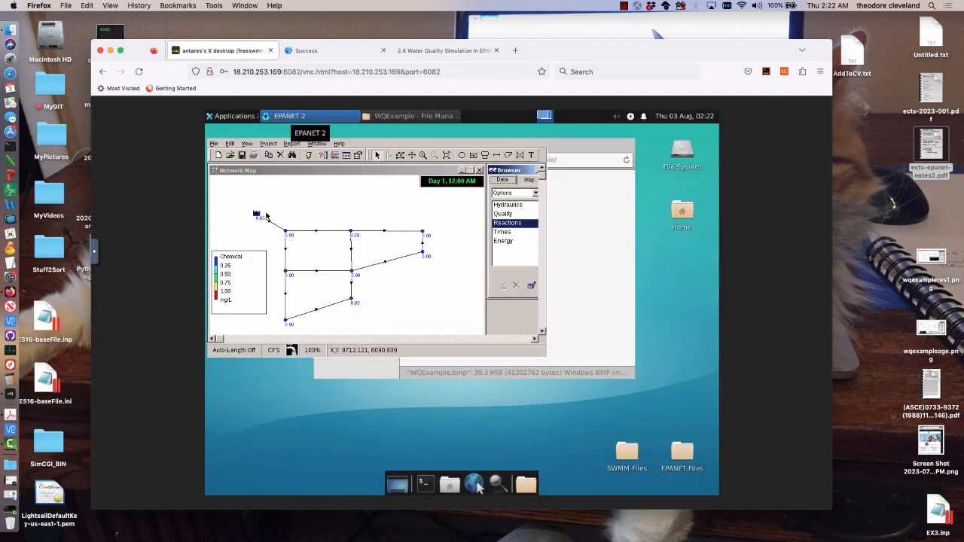
{"action": "left_click", "coordinate": [256, 214]}
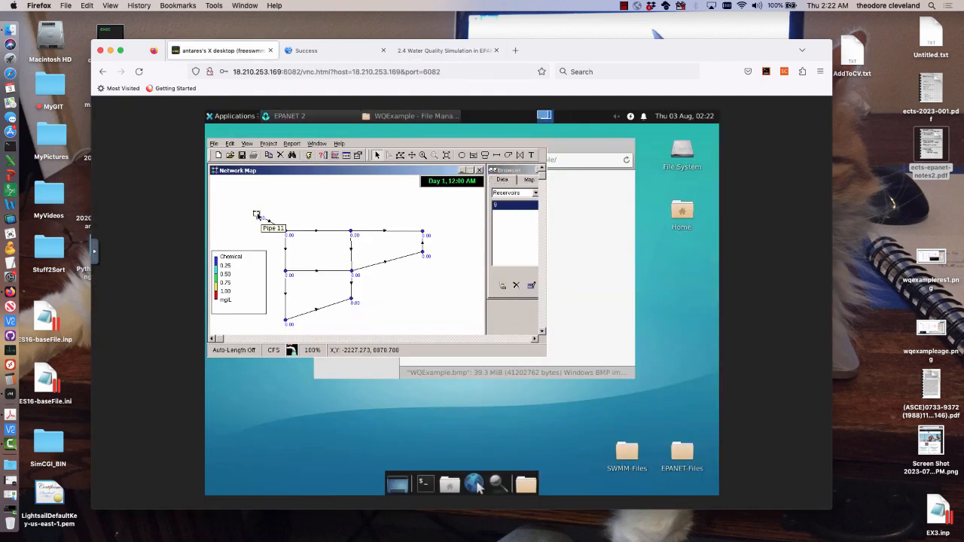
{"action": "double_click", "coordinate": [256, 214]}
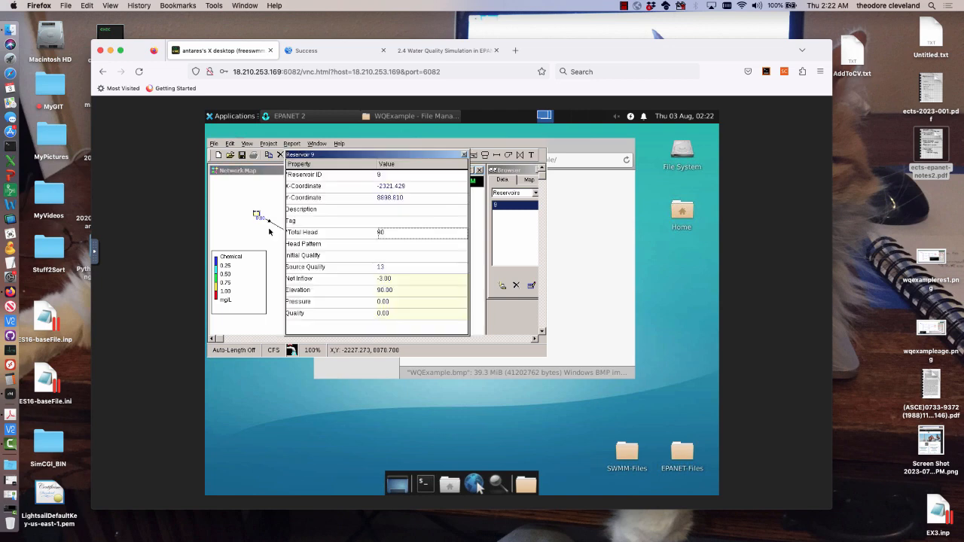
{"action": "left_click", "coordinate": [393, 268]}
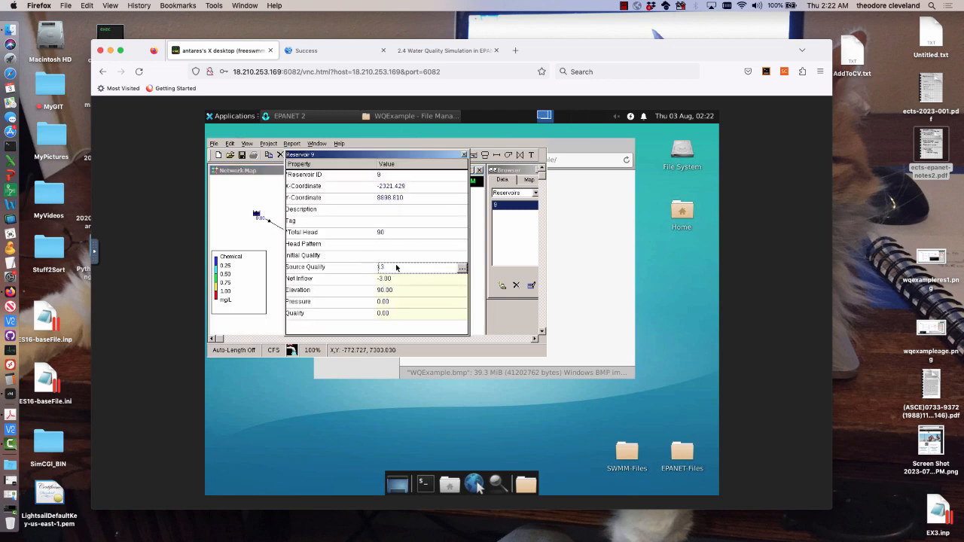
{"action": "left_click", "coordinate": [462, 269]}
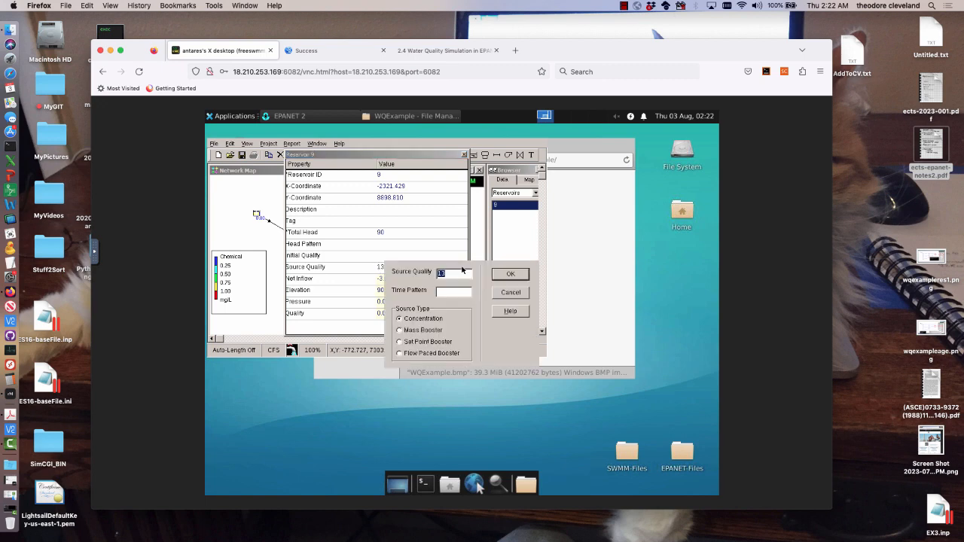
{"action": "type", "text": "10"}
{"action": "left_click", "coordinate": [511, 274]}
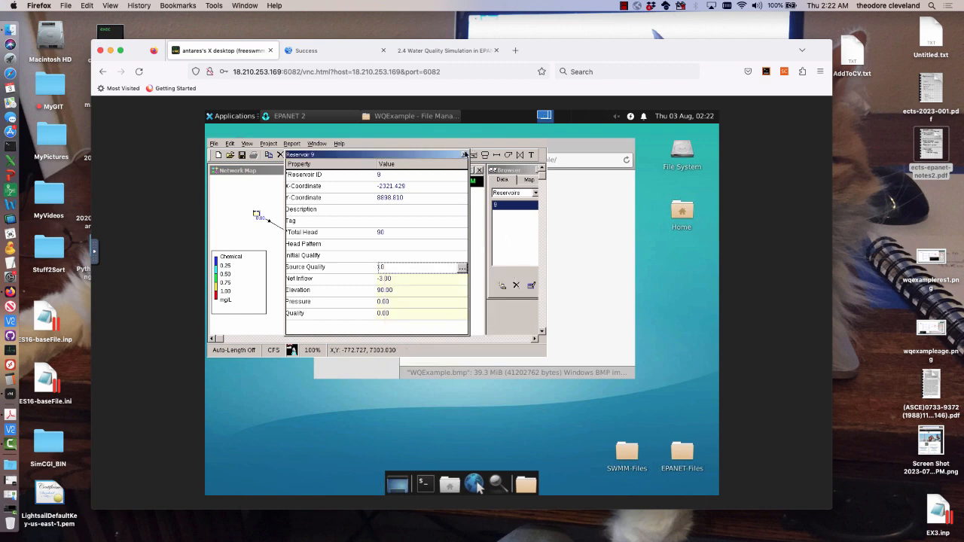
{"action": "left_click", "coordinate": [464, 155]}
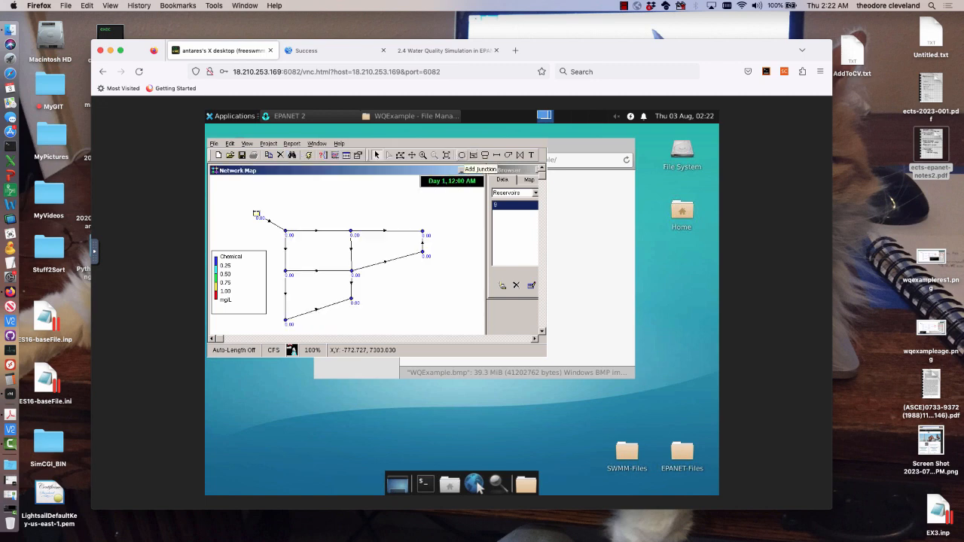
Step: Rerun the simulation with the revised reservoir source and bring up the map's display and time settings
{"action": "left_click", "coordinate": [308, 155]}
{"action": "left_click", "coordinate": [367, 261]}
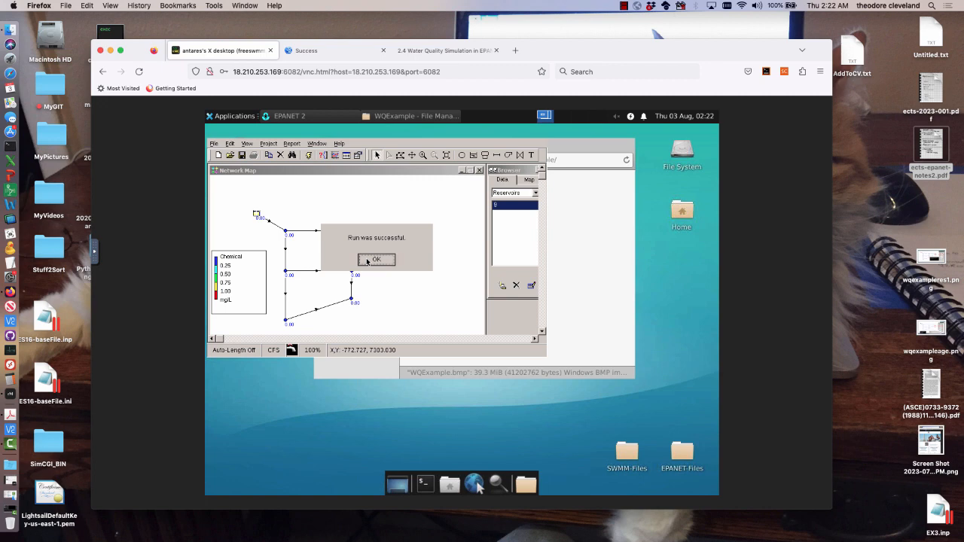
{"action": "left_click", "coordinate": [528, 180]}
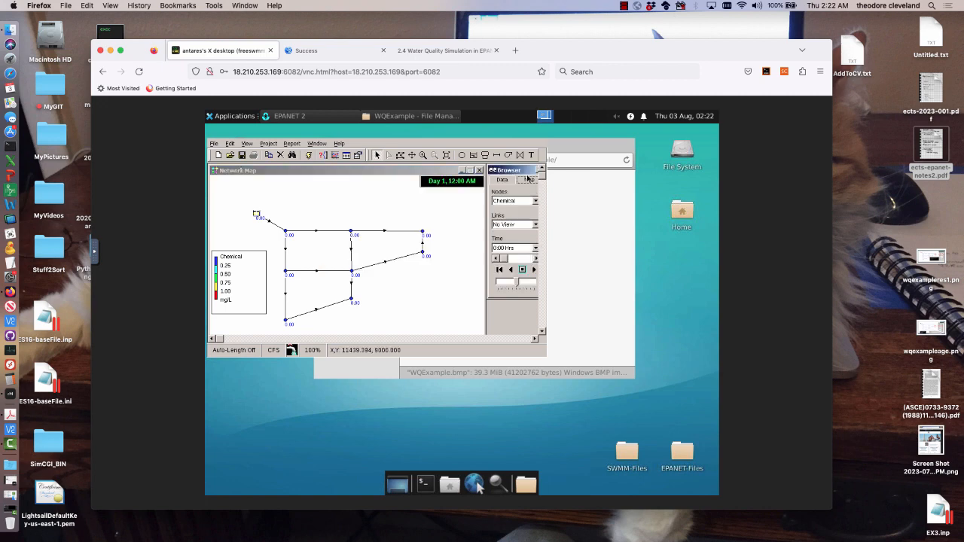
Step: Advance the map hour by hour to 8:00 Hrs to examine how the chemical concentrations spread through the nodes
{"action": "left_click", "coordinate": [536, 259]}
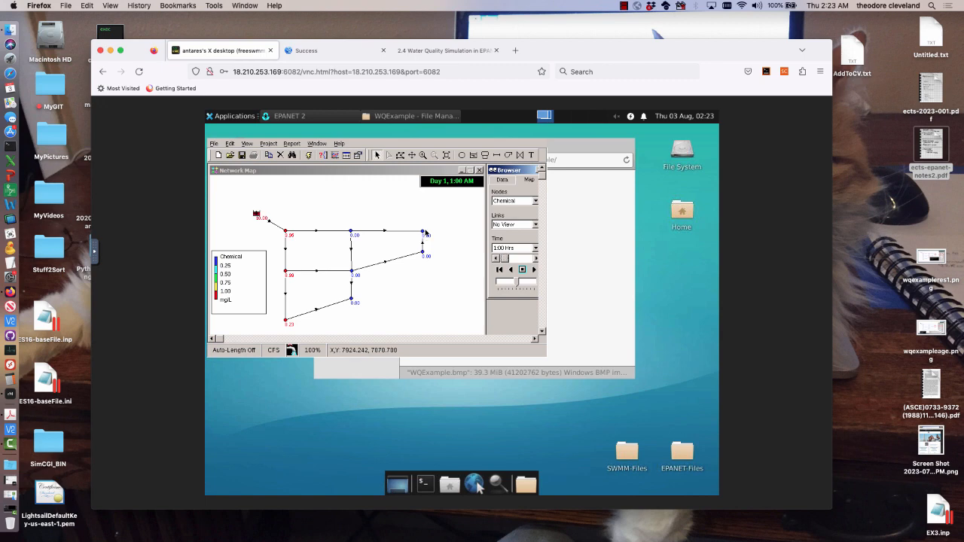
{"action": "left_click", "coordinate": [536, 260]}
{"action": "left_click", "coordinate": [537, 260]}
{"action": "left_click", "coordinate": [534, 259]}
{"action": "left_click", "coordinate": [536, 259]}
{"action": "left_click", "coordinate": [536, 259]}
{"action": "left_click", "coordinate": [535, 260]}
{"action": "left_click", "coordinate": [536, 259]}
Step: Plot the Chemical time series for junction 6, examine when the concentration levels off, and close the plot
{"action": "left_click", "coordinate": [422, 254]}
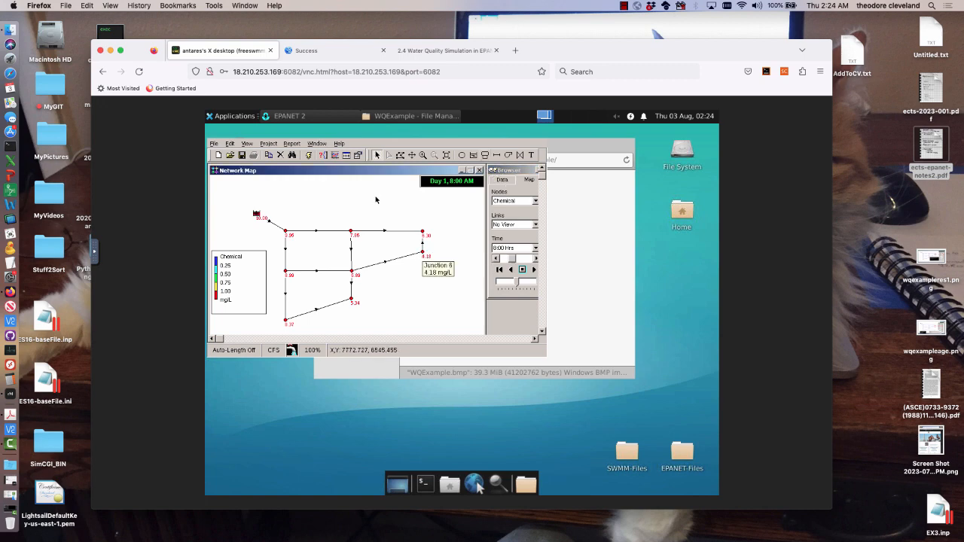
{"action": "left_click", "coordinate": [336, 156]}
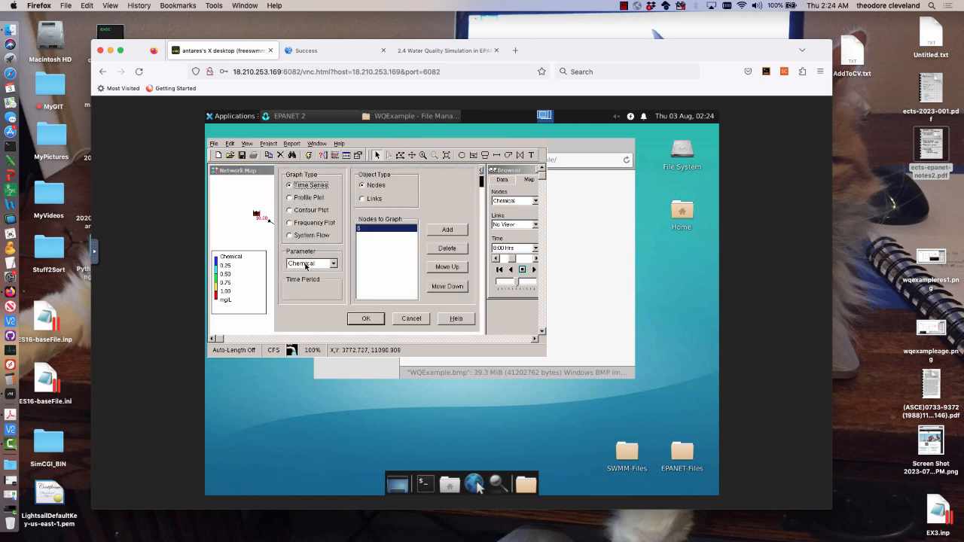
{"action": "left_click", "coordinate": [366, 318]}
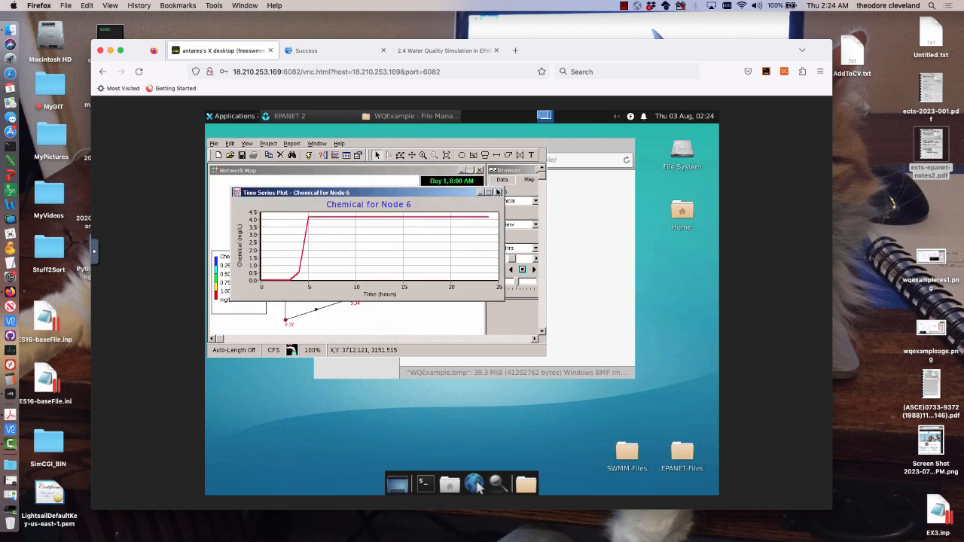
{"action": "left_click", "coordinate": [497, 191]}
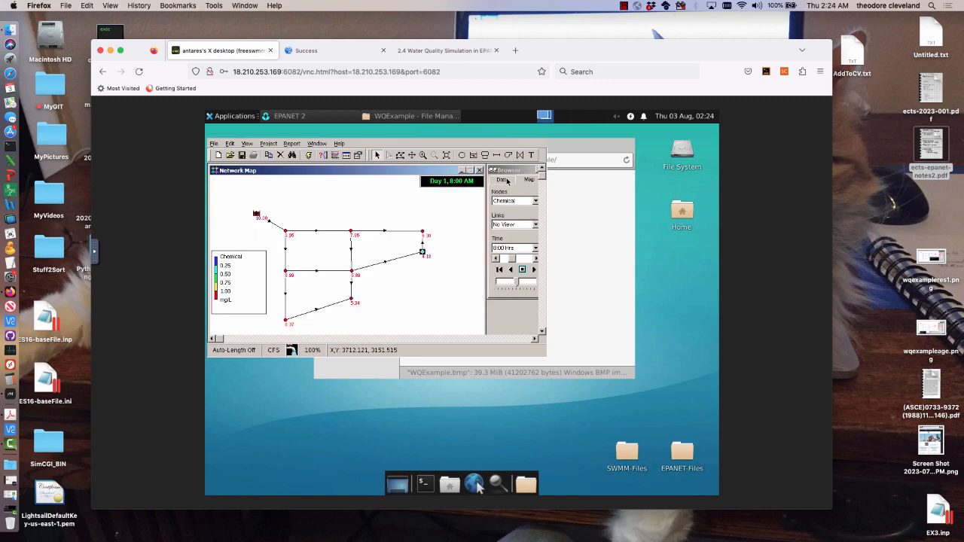
Step: Set the Quality Time Step to 0:01 in the Times options and close them
{"action": "left_click", "coordinate": [506, 181]}
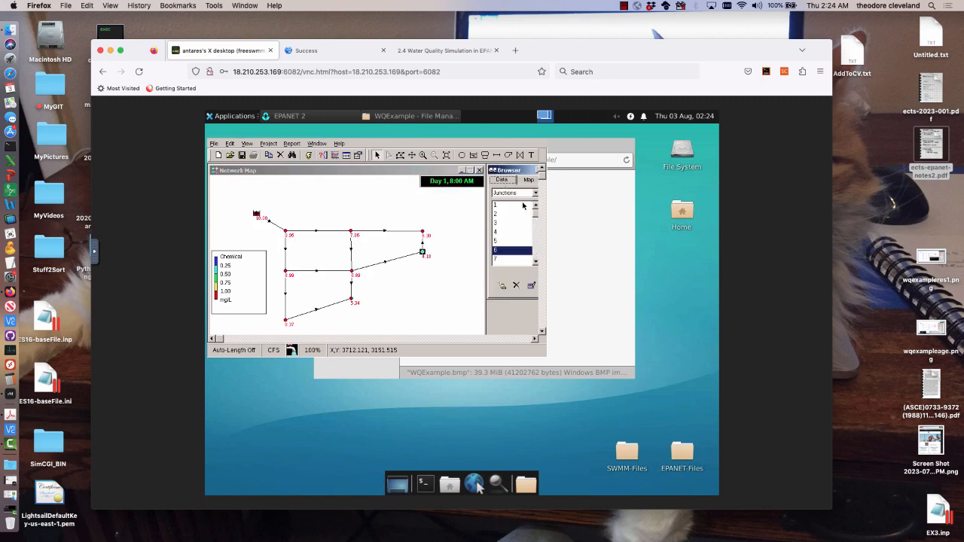
{"action": "left_click", "coordinate": [535, 194]}
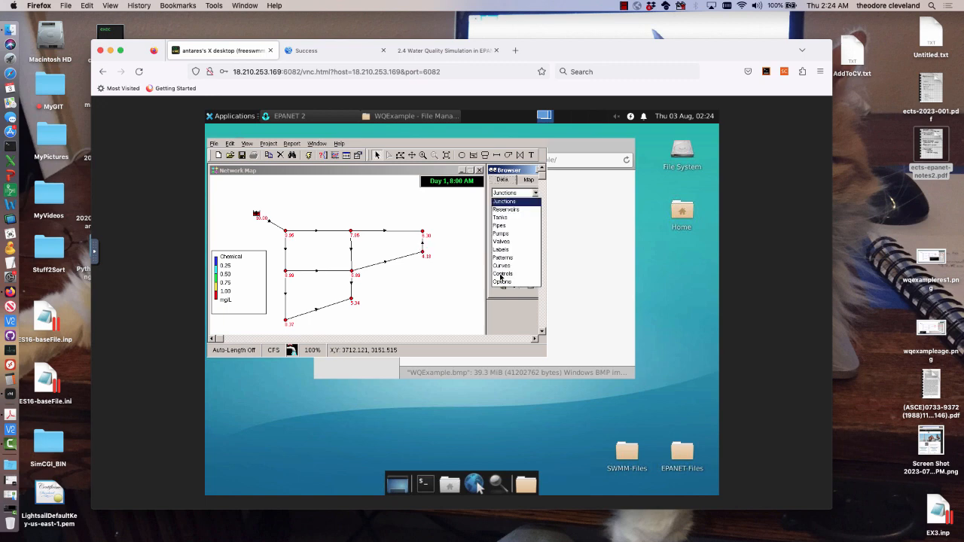
{"action": "left_click", "coordinate": [502, 284]}
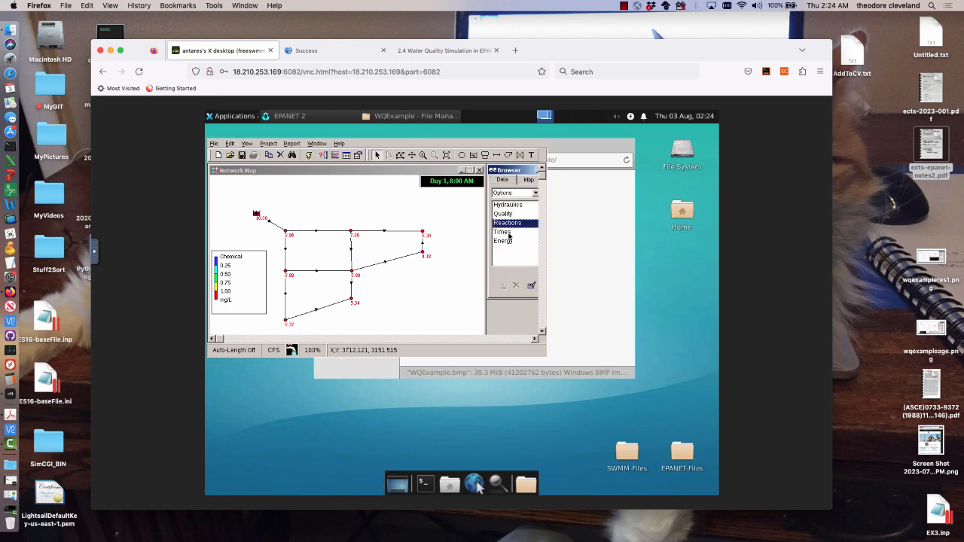
{"action": "double_click", "coordinate": [509, 234]}
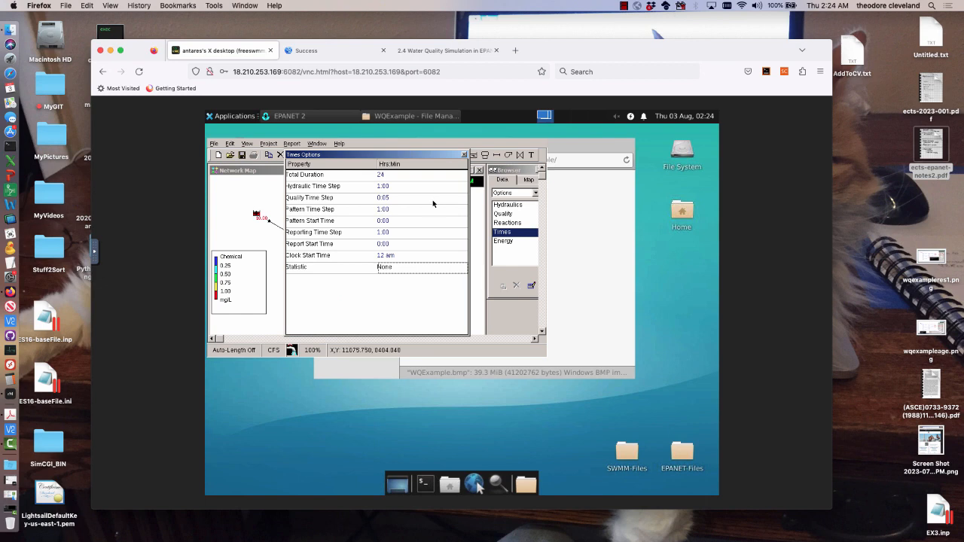
{"action": "left_click", "coordinate": [433, 198]}
{"action": "left_click", "coordinate": [432, 199]}
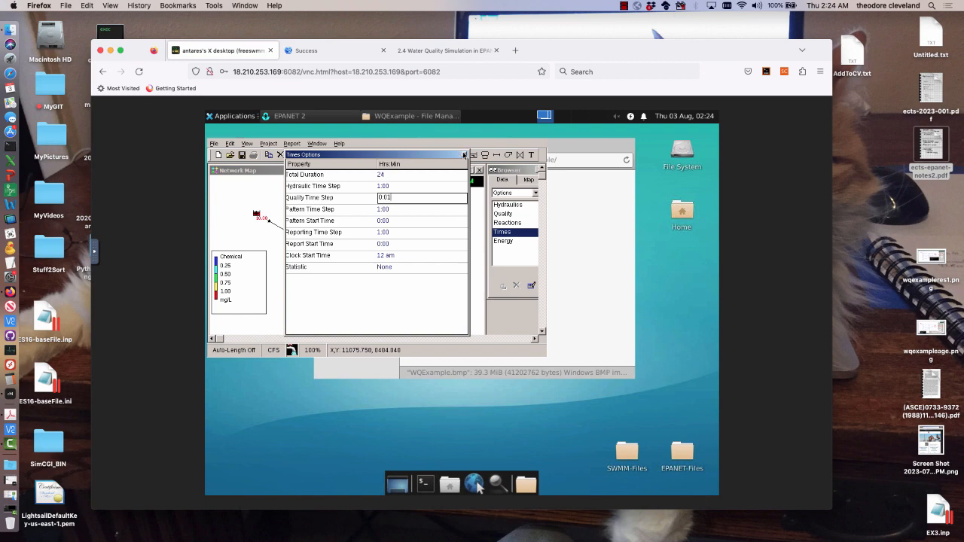
{"action": "left_click", "coordinate": [464, 154]}
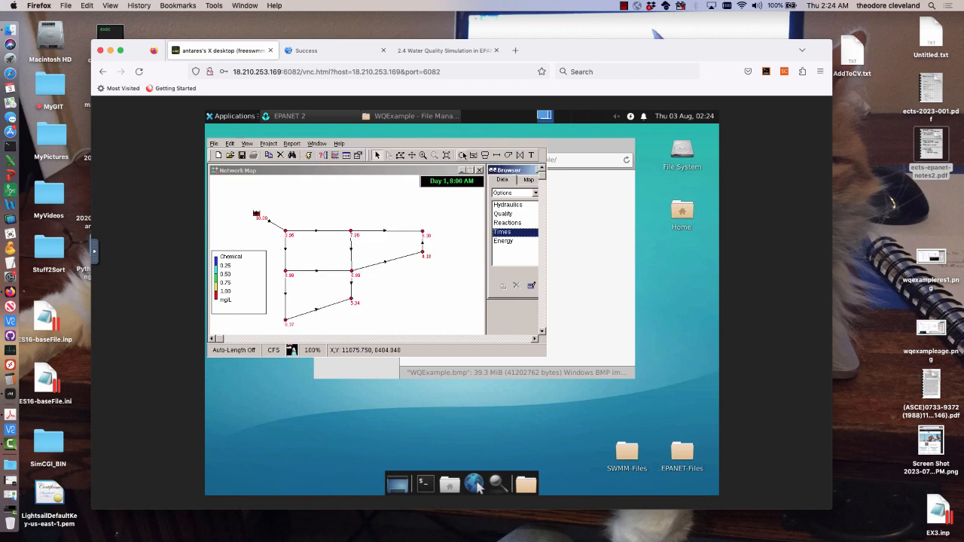
Step: Check the properties of pipe 1, close them, and rerun the simulation with the shorter quality time step
{"action": "double_click", "coordinate": [322, 232]}
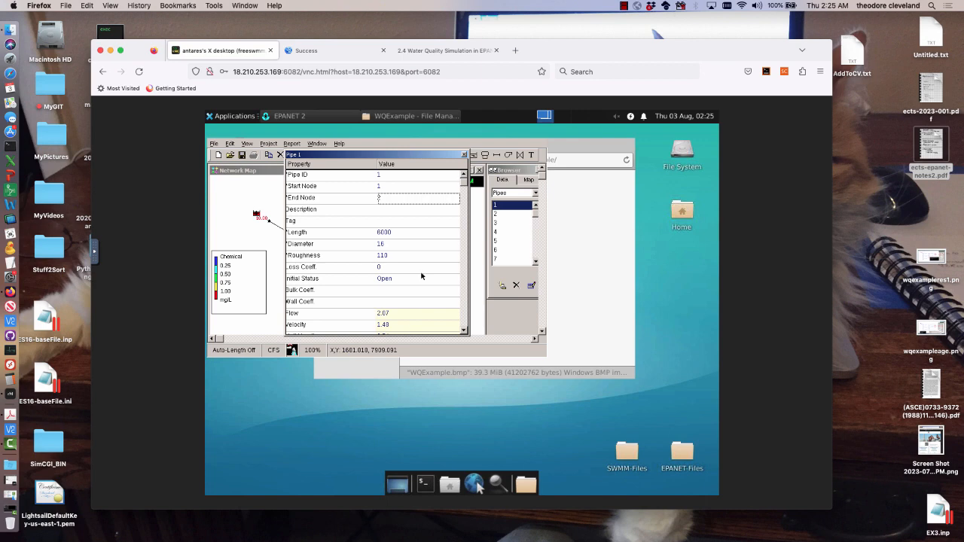
{"action": "left_click", "coordinate": [465, 156]}
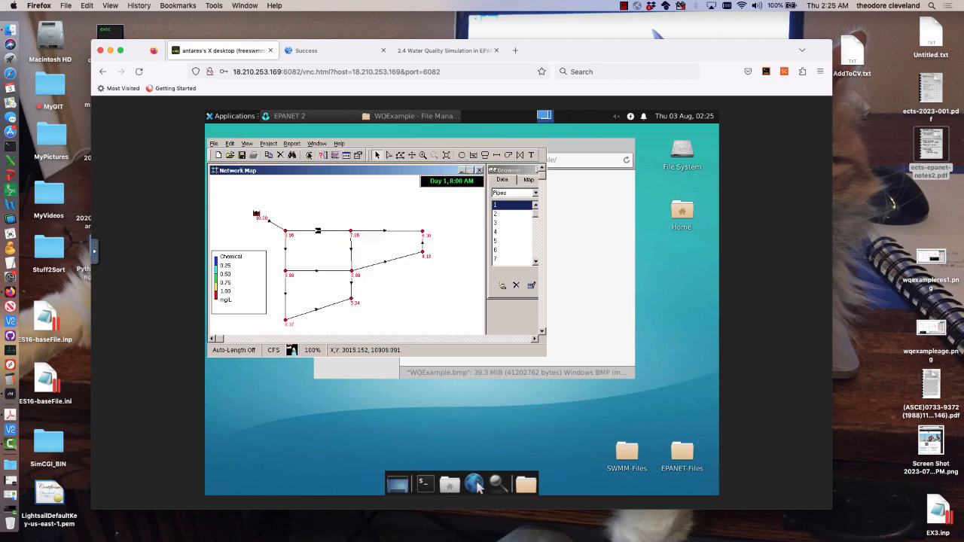
{"action": "left_click", "coordinate": [309, 154]}
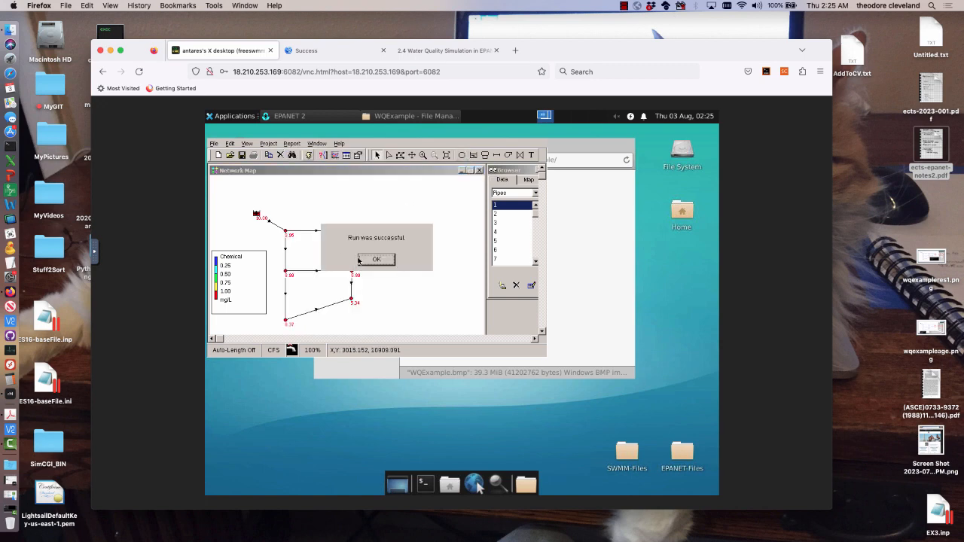
{"action": "left_click", "coordinate": [369, 259]}
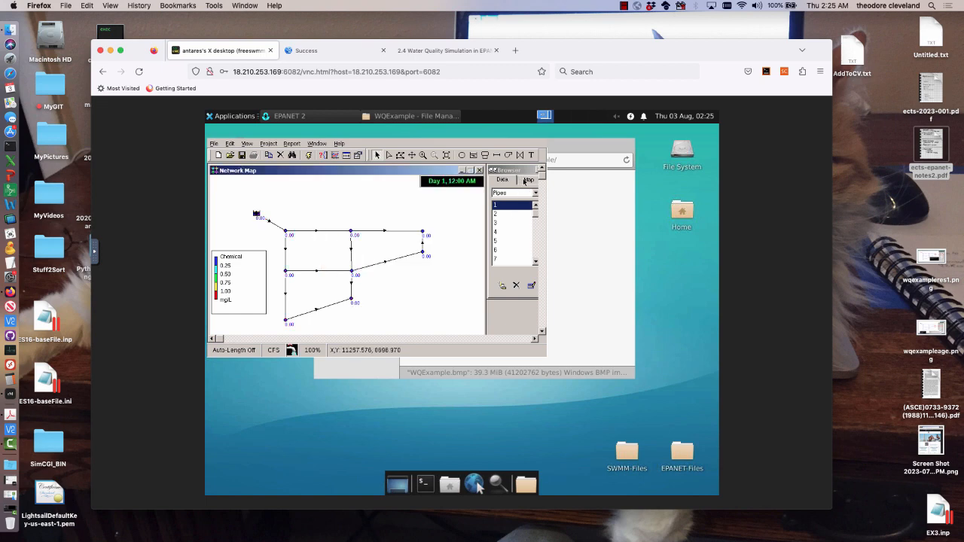
Step: Plot the Chemical time series for junction 2, examine the concentration's arrival, and close the plot
{"action": "left_click", "coordinate": [526, 180]}
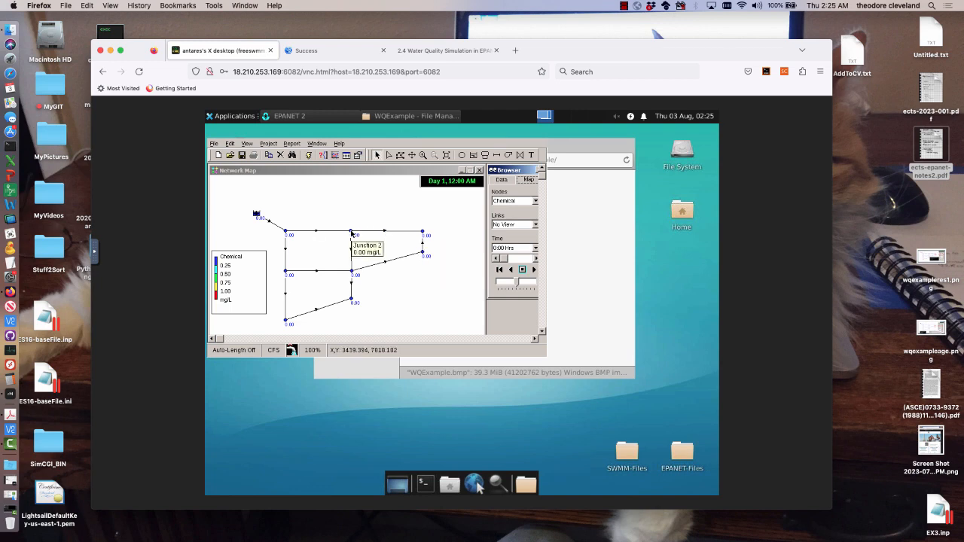
{"action": "left_click", "coordinate": [351, 232]}
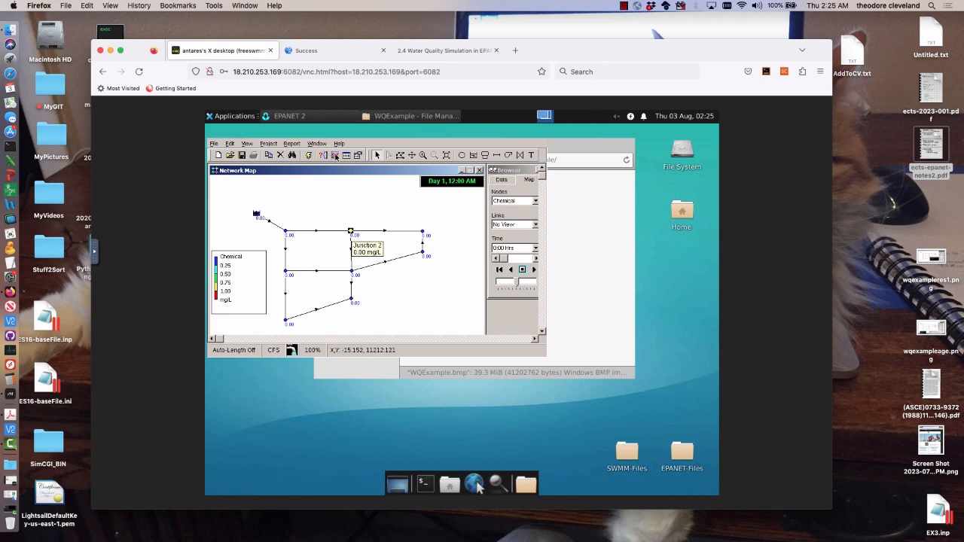
{"action": "left_click", "coordinate": [335, 155]}
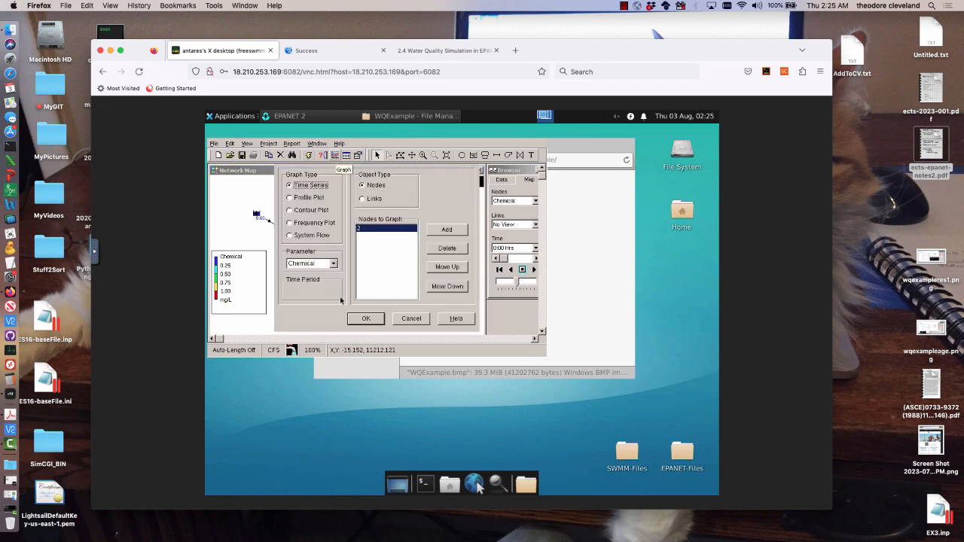
{"action": "left_click", "coordinate": [363, 319]}
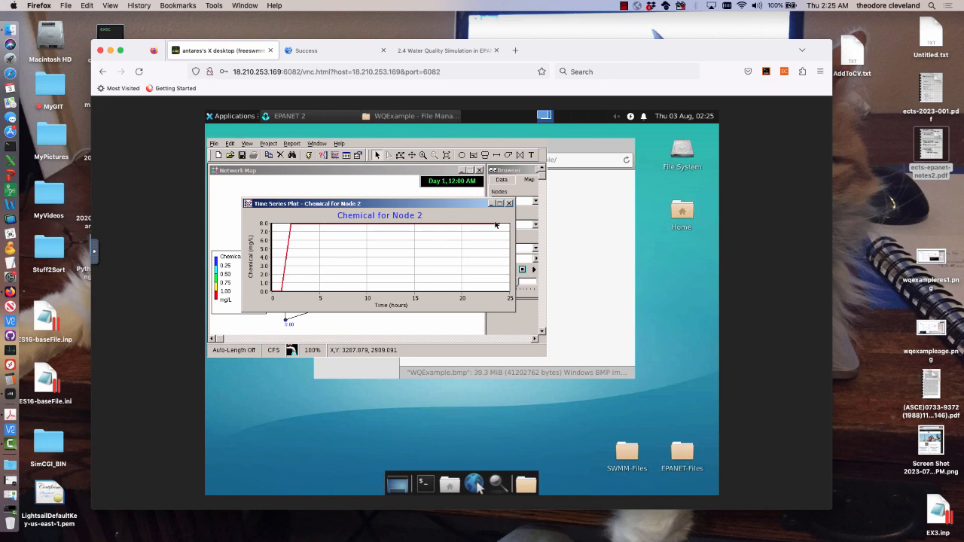
{"action": "left_click", "coordinate": [509, 204]}
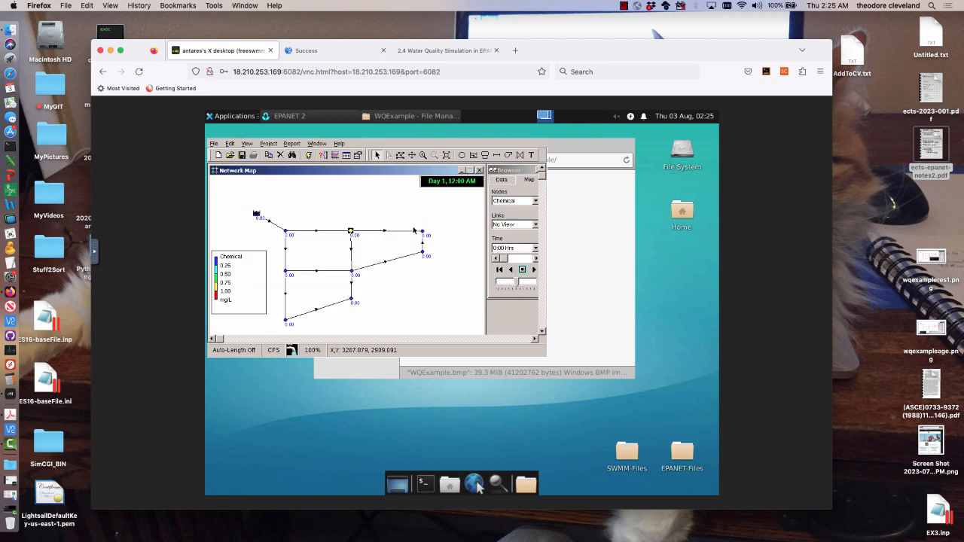
Step: Plot the Chemical time series for junction 6 from the new run, examine the curve, and close the plot
{"action": "mouse_move", "coordinate": [424, 256]}
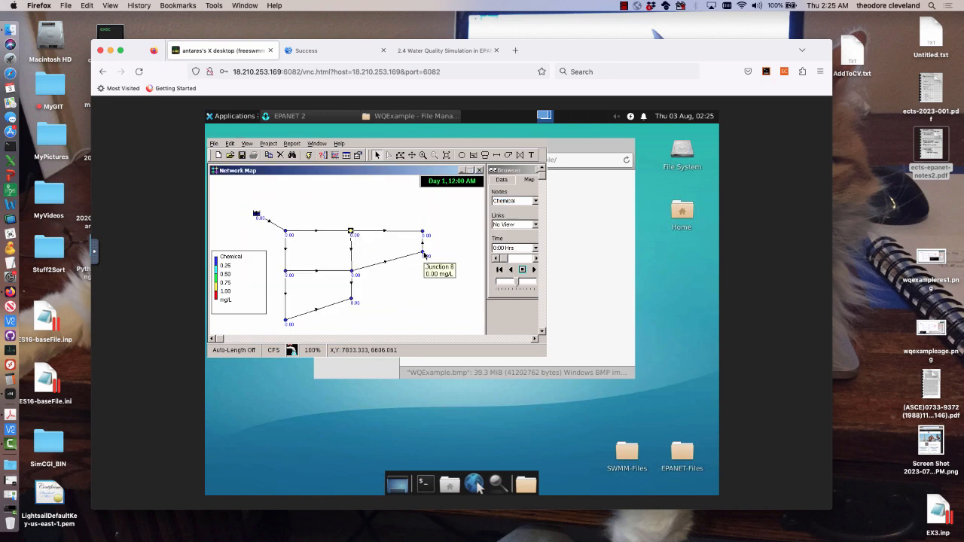
{"action": "left_click", "coordinate": [333, 156]}
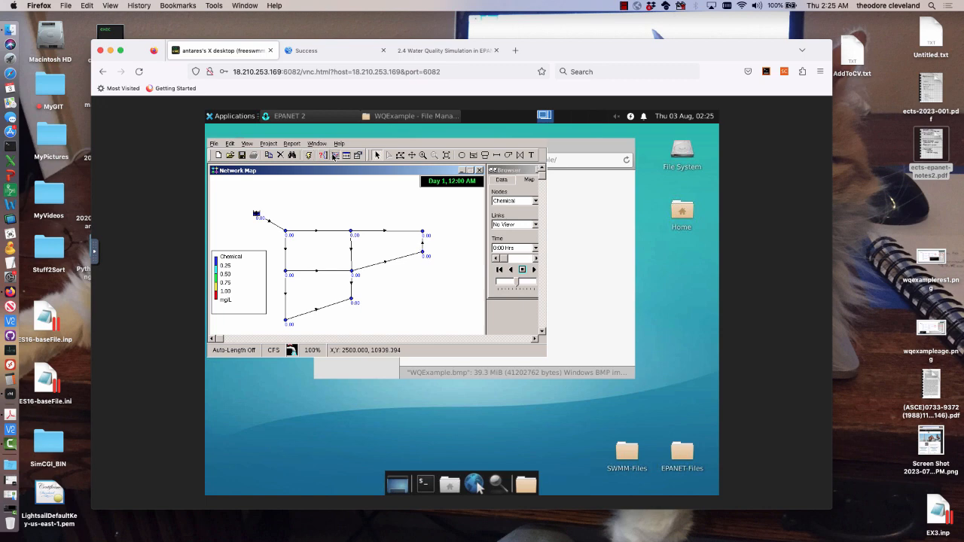
{"action": "left_click", "coordinate": [365, 317]}
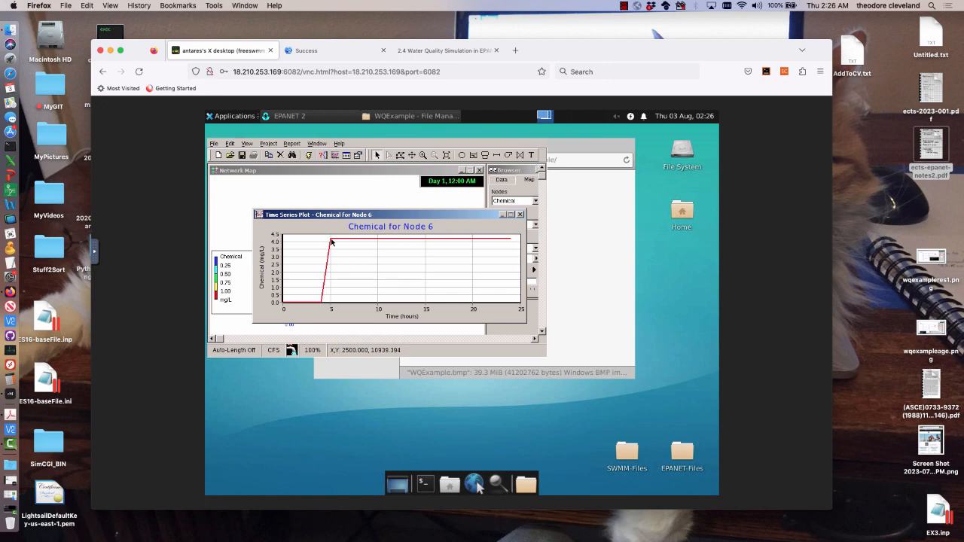
{"action": "left_click", "coordinate": [520, 215]}
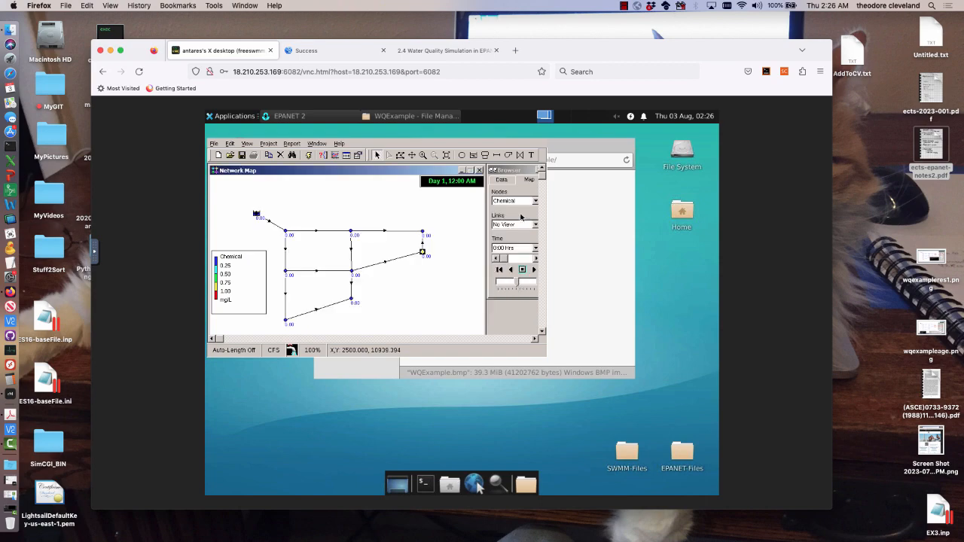
Step: Switch to the water quality lesson notes and read the Additional Concepts section on using a tracer for water age
{"action": "left_click", "coordinate": [449, 50]}
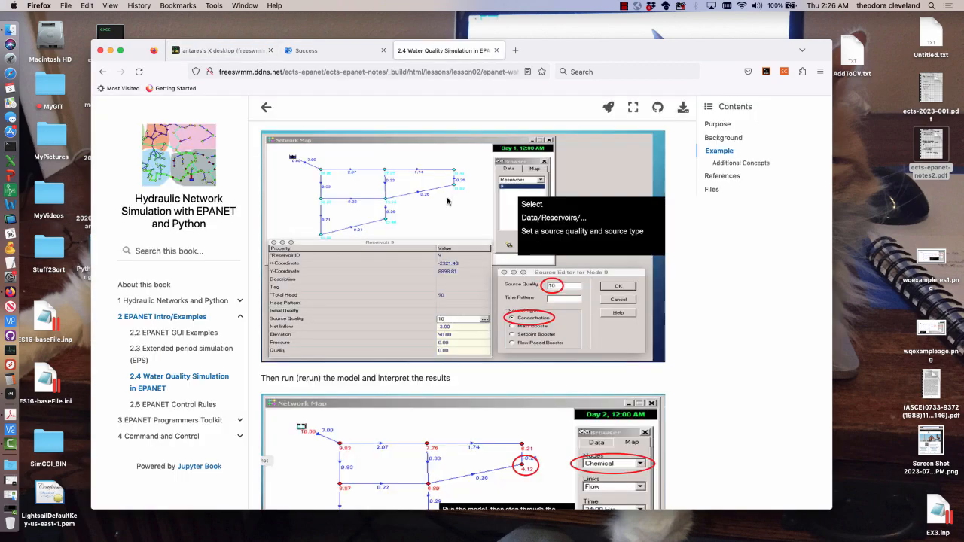
{"action": "scroll", "coordinate": [447, 200], "scroll_direction": "down", "scroll_amount": 3}
{"action": "scroll", "coordinate": [447, 200], "scroll_direction": "down", "scroll_amount": 5}
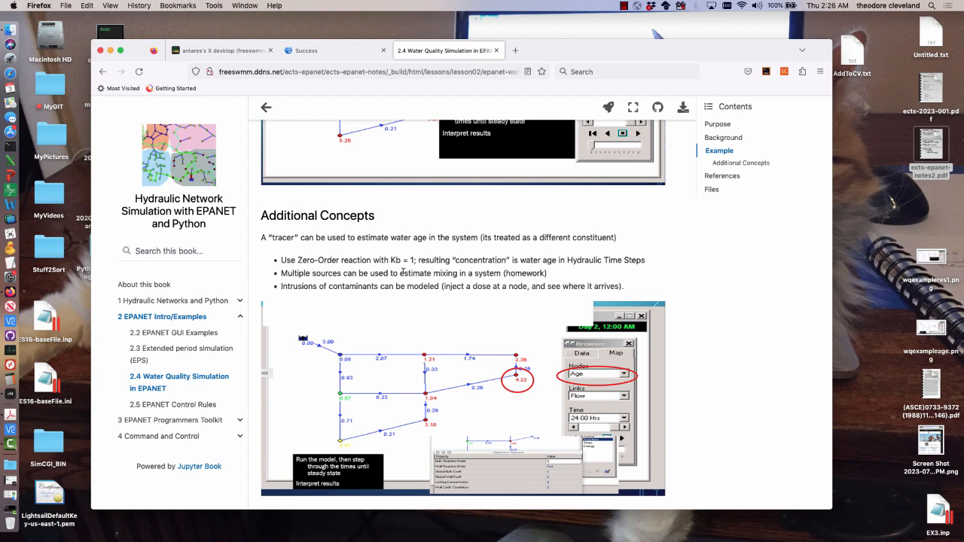
Step: Switch back to the EPANET desktop and set the bulk reaction order to 0 in the Reactions options
{"action": "left_click", "coordinate": [215, 52]}
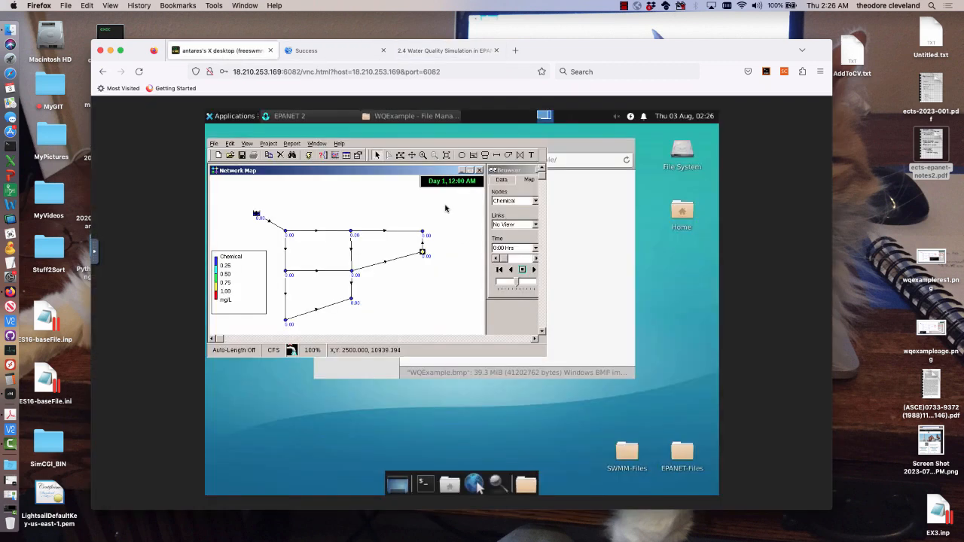
{"action": "left_click", "coordinate": [500, 180]}
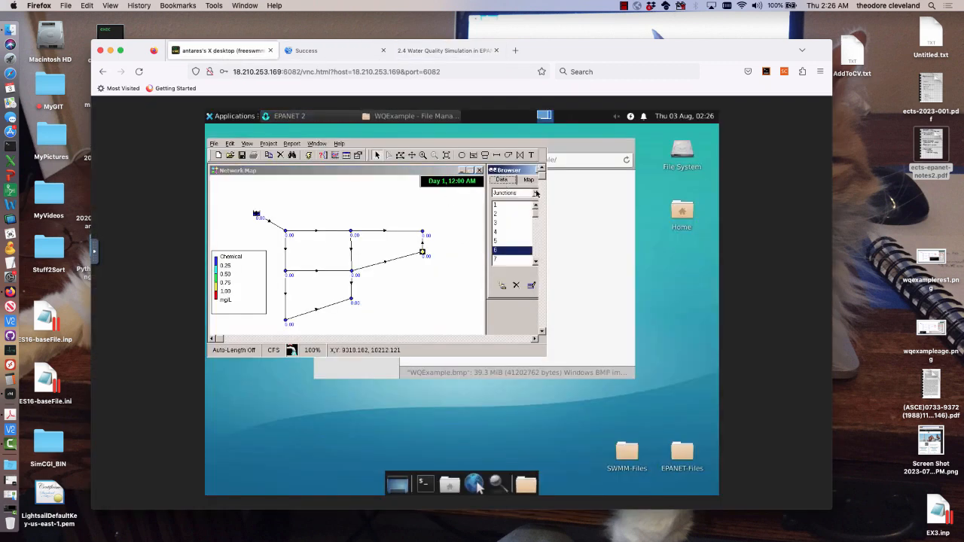
{"action": "left_click", "coordinate": [536, 193]}
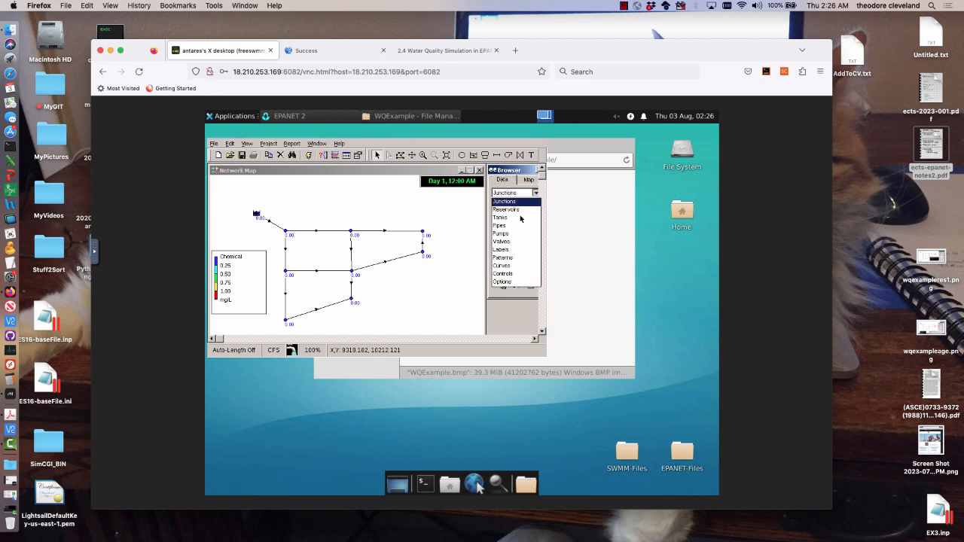
{"action": "left_click", "coordinate": [510, 282]}
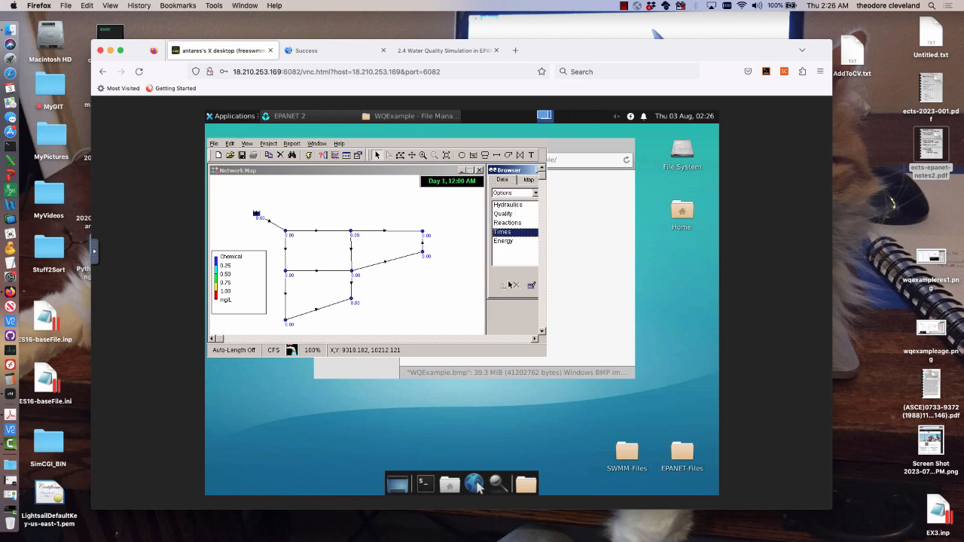
{"action": "left_click", "coordinate": [507, 223]}
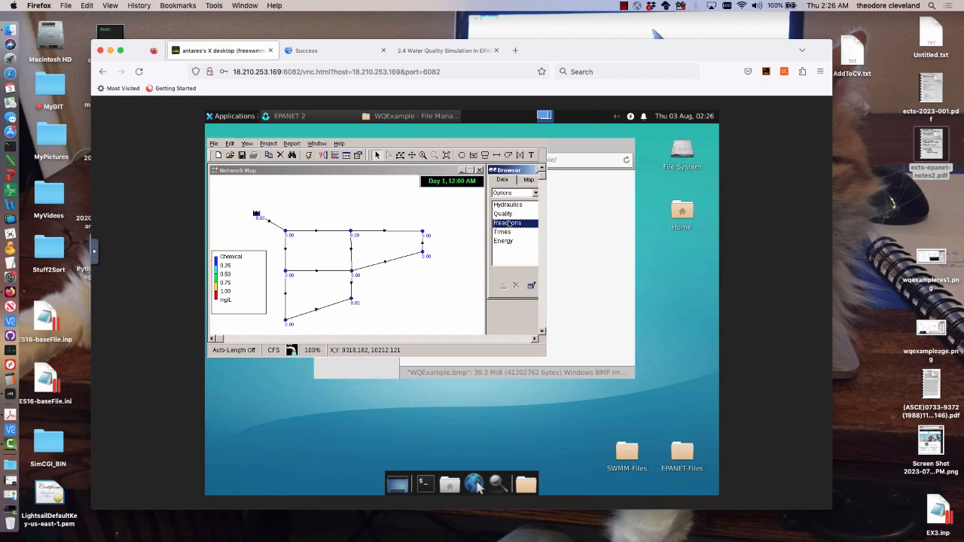
{"action": "double_click", "coordinate": [507, 223]}
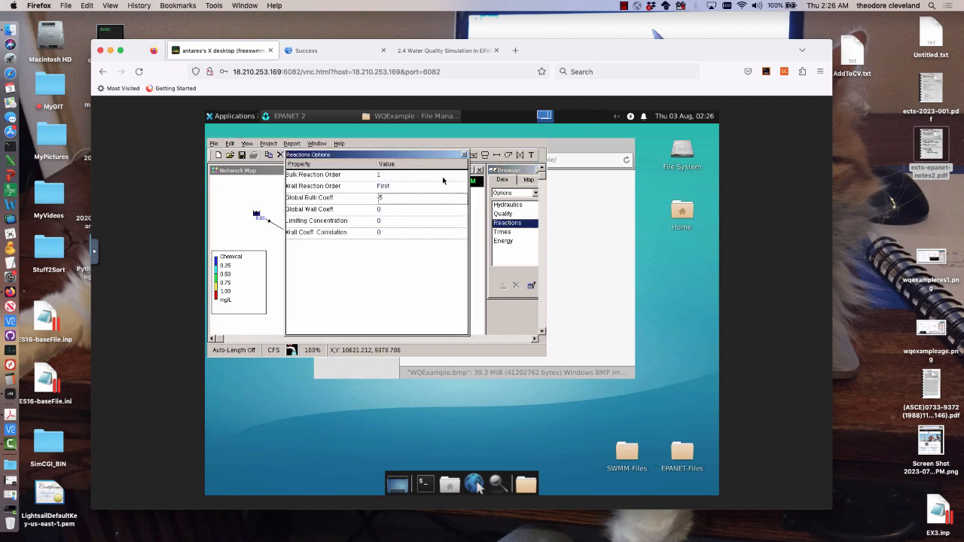
{"action": "left_click", "coordinate": [456, 175]}
Step: Set the wall reaction order to Zero and the global bulk coefficient to 1, checking the tracer settings against the lesson notes
{"action": "left_click", "coordinate": [419, 187]}
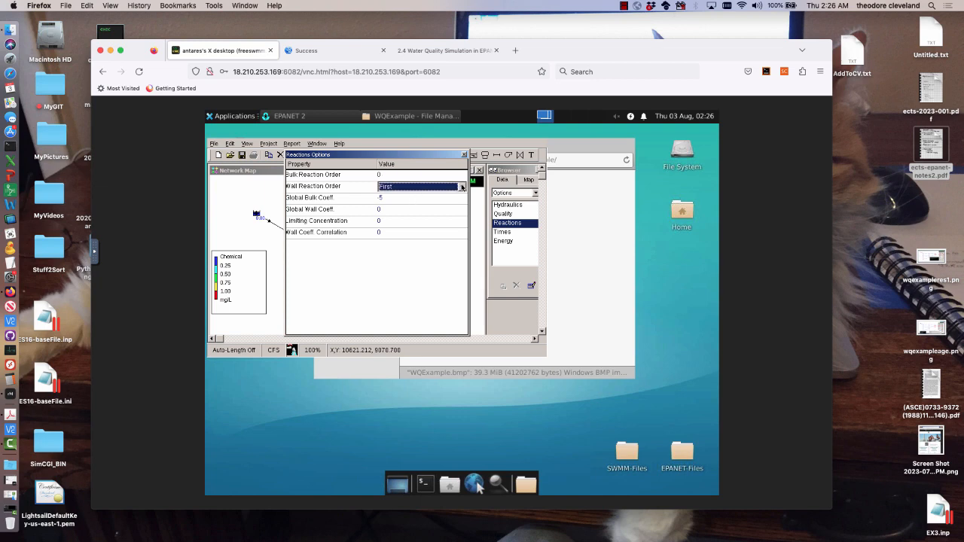
{"action": "left_click", "coordinate": [461, 186]}
{"action": "left_click", "coordinate": [398, 196]}
{"action": "left_click", "coordinate": [392, 198]}
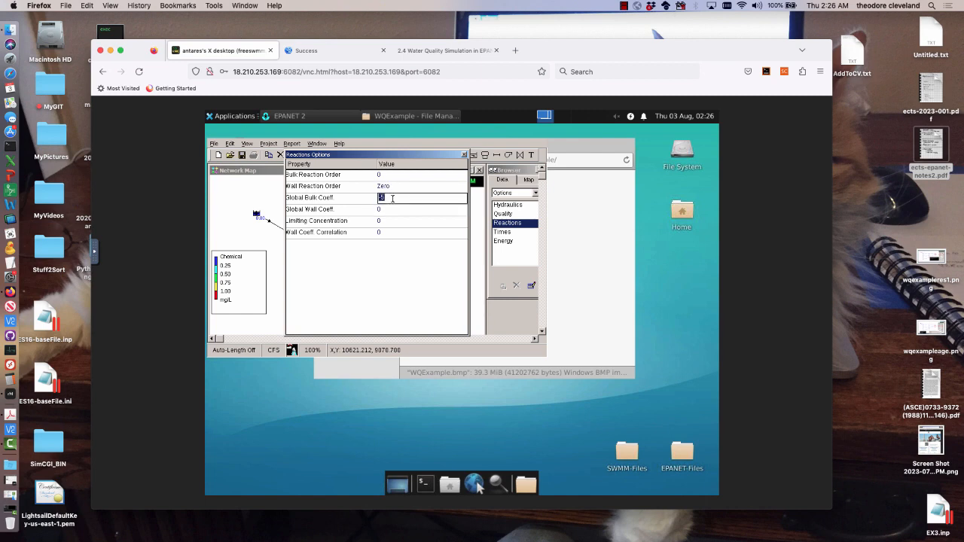
{"action": "type", "text": "1"}
{"action": "left_click", "coordinate": [410, 52]}
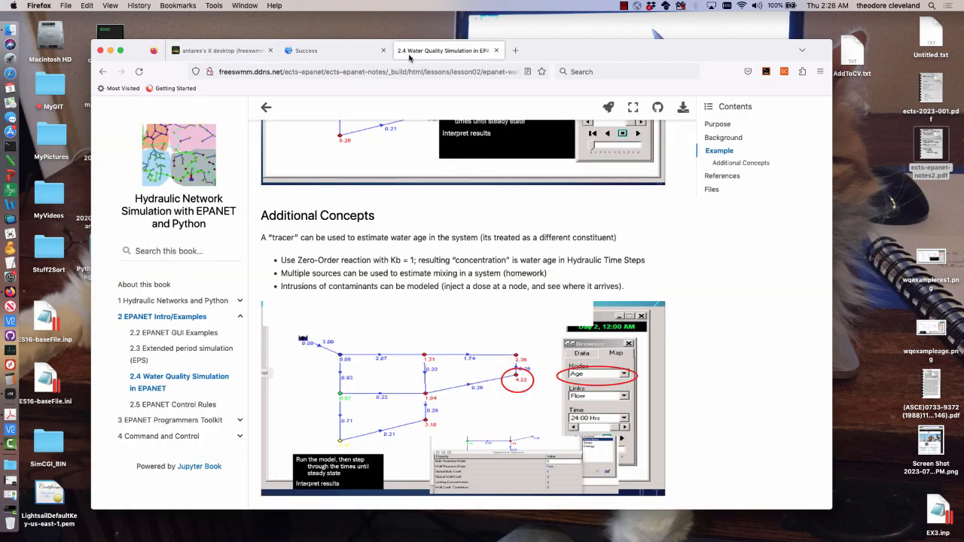
{"action": "left_click", "coordinate": [234, 51]}
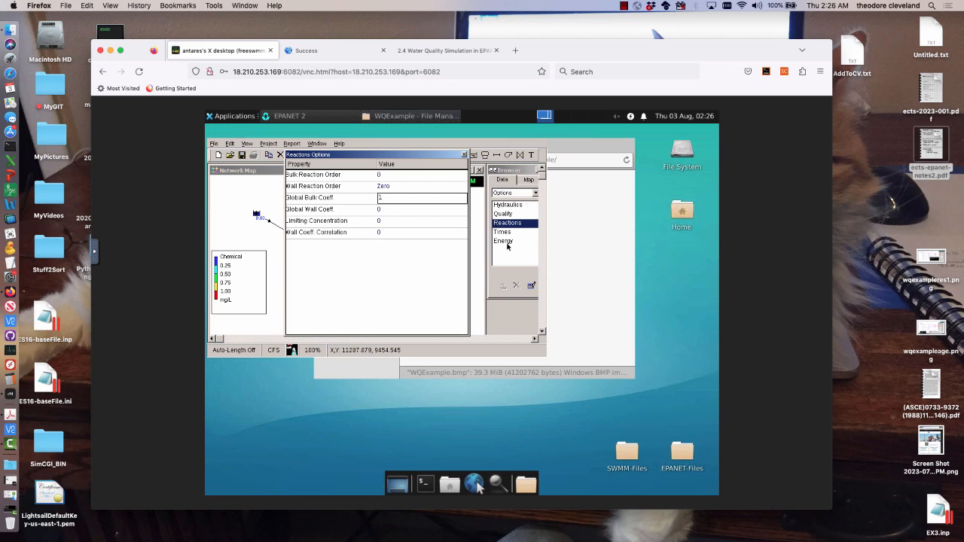
Step: Set the water quality parameter to Age in the Quality options, close them, and rerun the simulation
{"action": "left_click", "coordinate": [511, 214]}
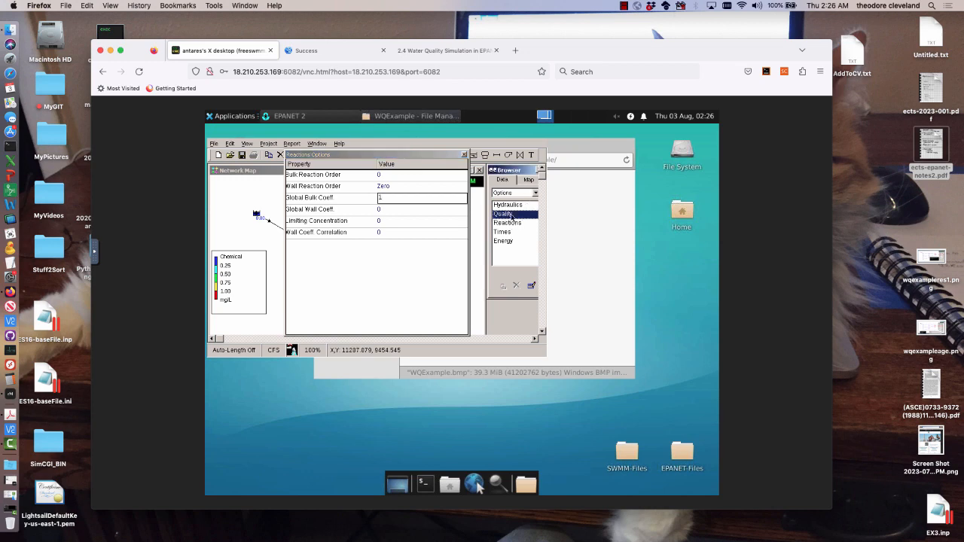
{"action": "left_click", "coordinate": [448, 176]}
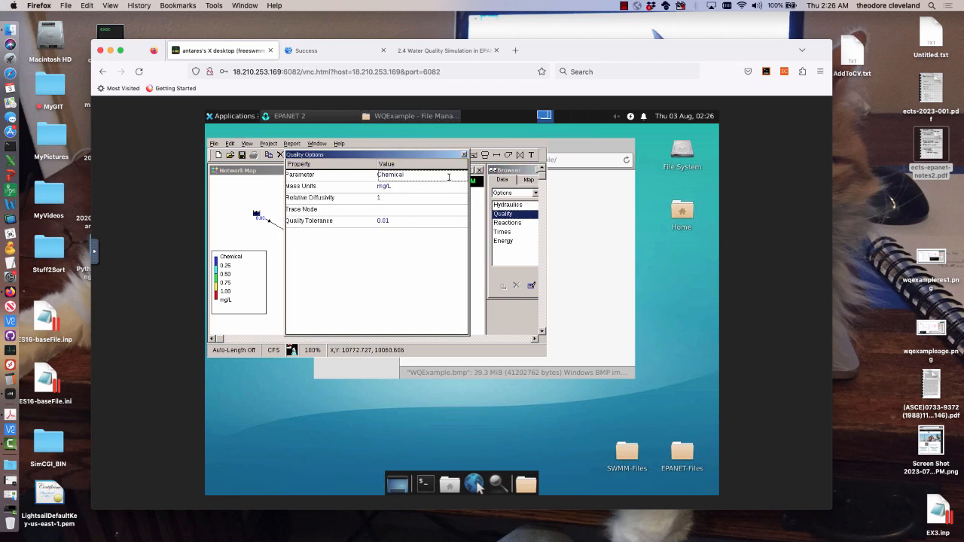
{"action": "left_click", "coordinate": [462, 176]}
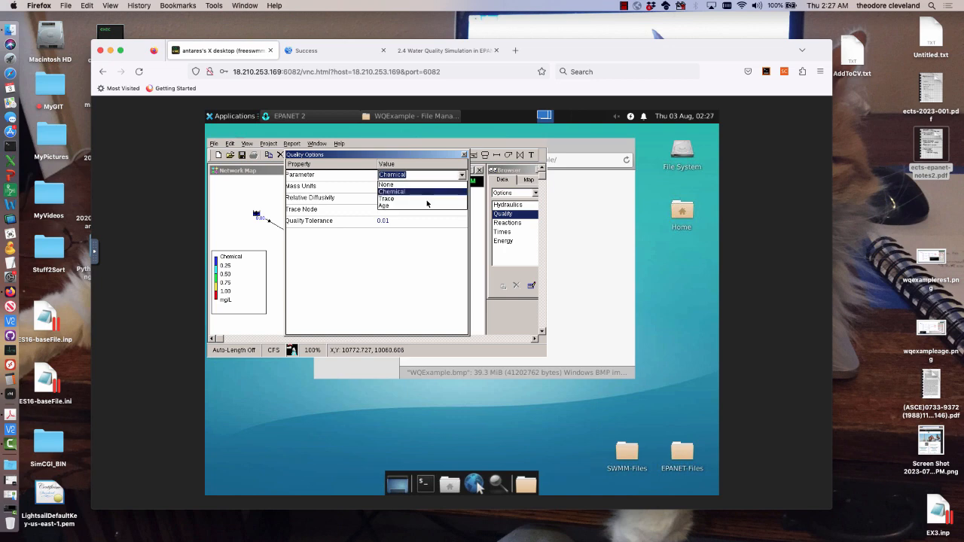
{"action": "left_click", "coordinate": [422, 203]}
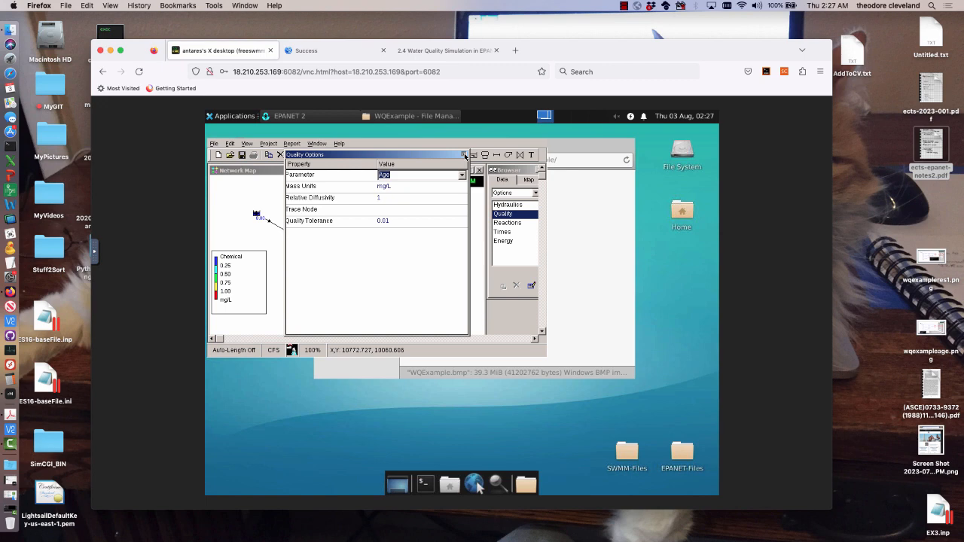
{"action": "left_click", "coordinate": [464, 155]}
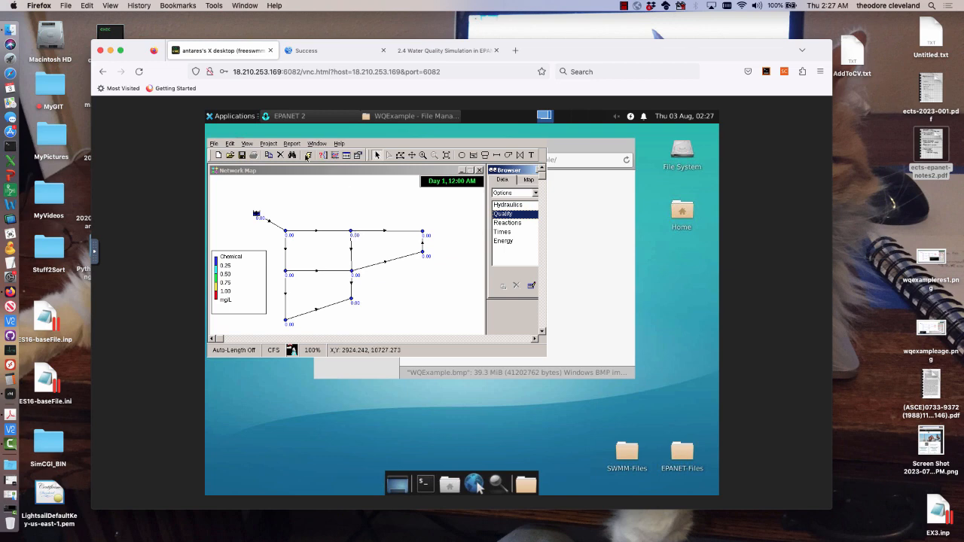
{"action": "left_click", "coordinate": [308, 156]}
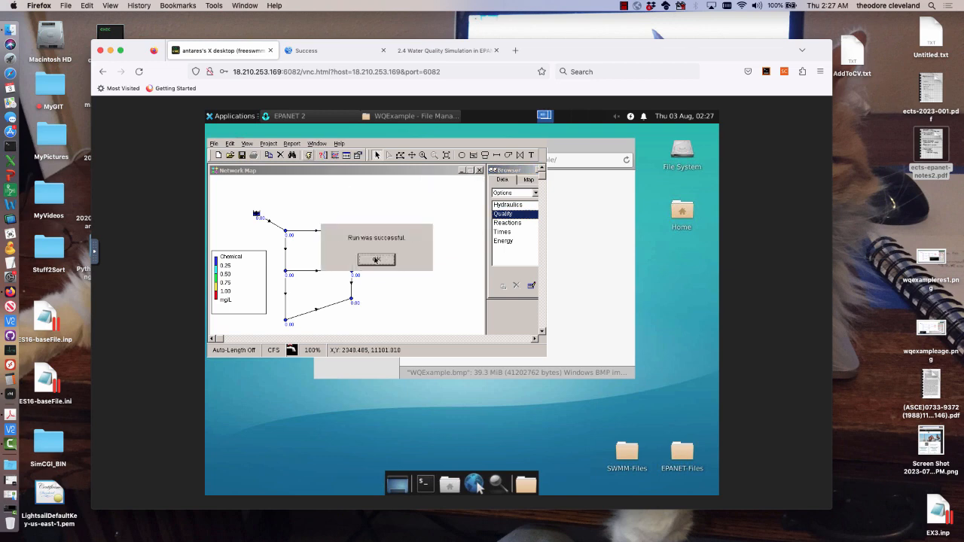
{"action": "left_click", "coordinate": [375, 259]}
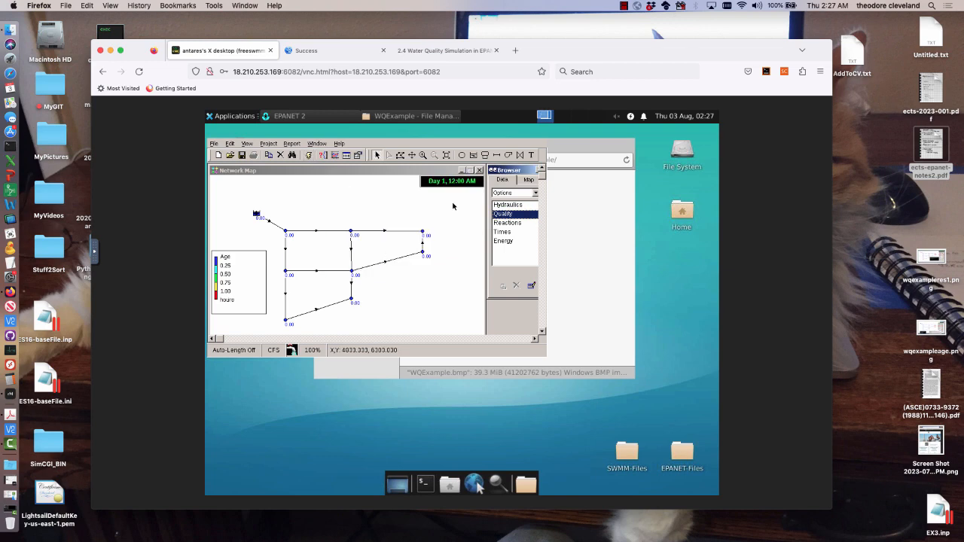
Step: Plot the Age time series for junction 2 and examine how the water age develops
{"action": "left_click", "coordinate": [528, 180]}
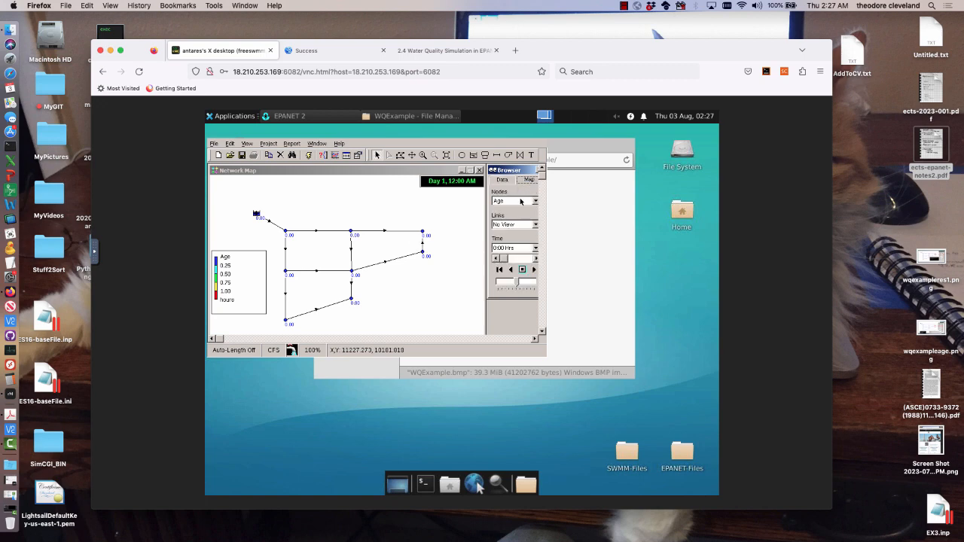
{"action": "left_click", "coordinate": [357, 237]}
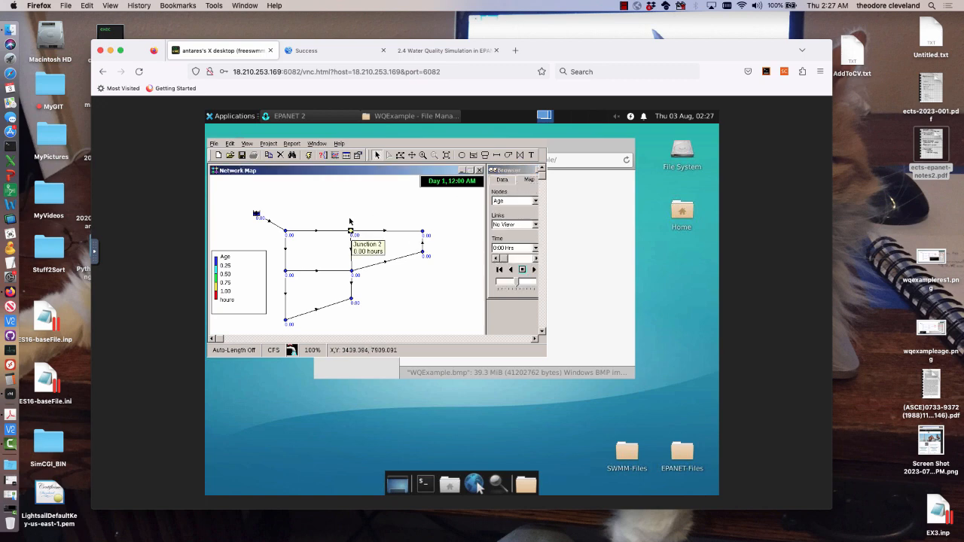
{"action": "left_click", "coordinate": [326, 156]}
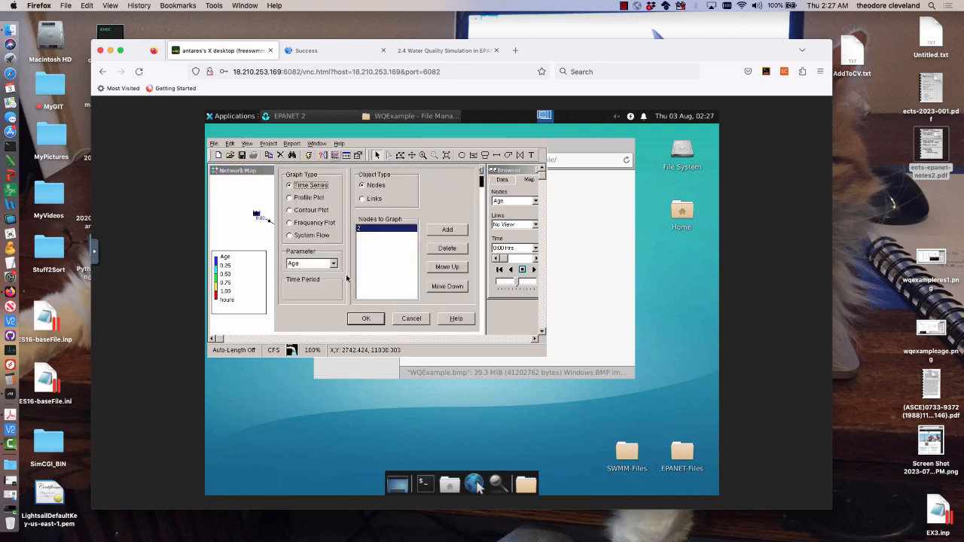
{"action": "left_click", "coordinate": [358, 320]}
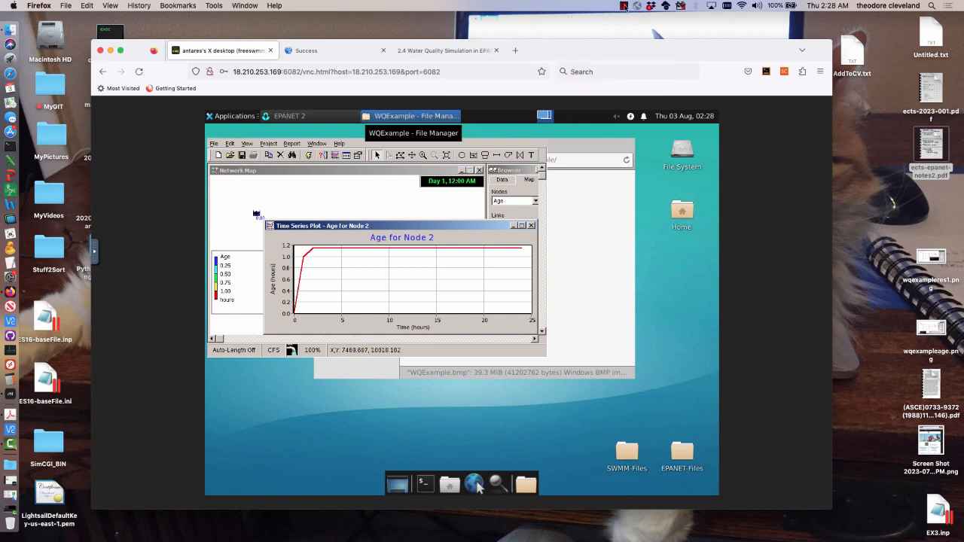
{"action": "left_click", "coordinate": [624, 6]}
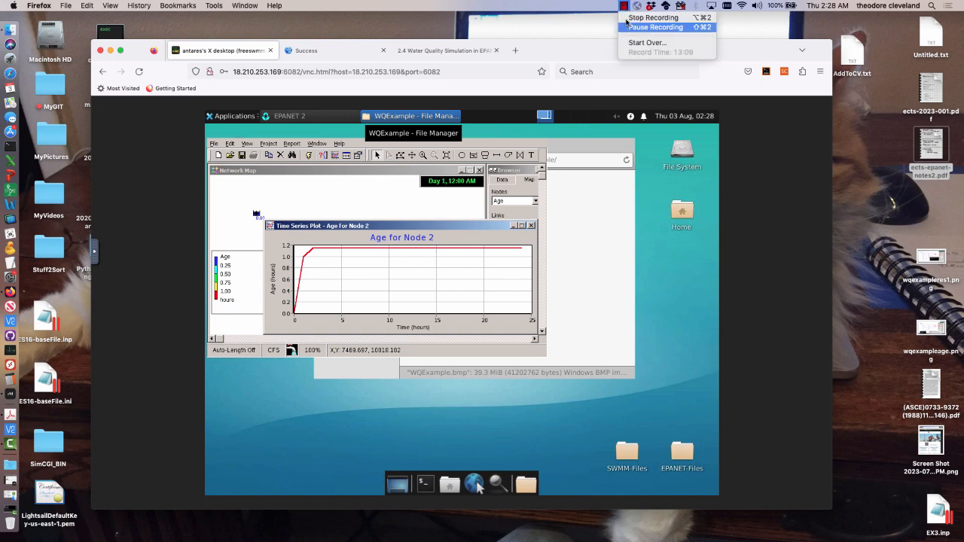